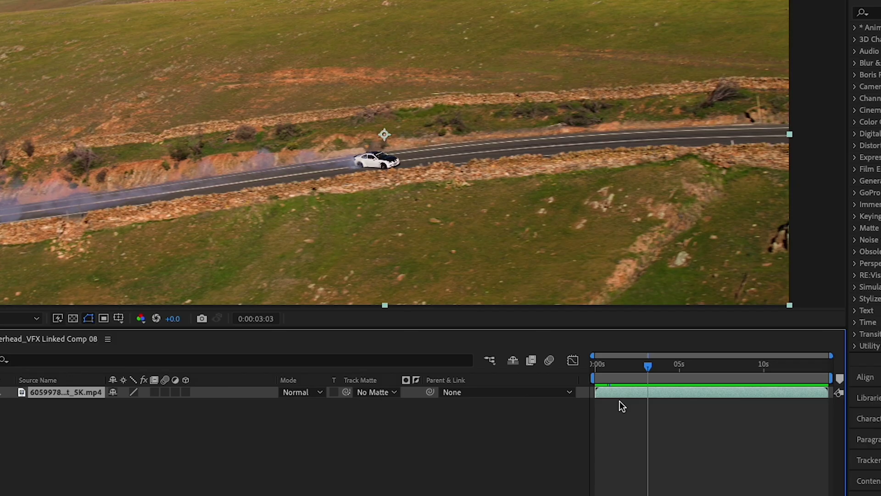
# Step: Trim the racing car clip to the section from 0:00:03:03 to 0:00:08:17 by splitting the layer and removing the excess
pyautogui.hotkey('ctrl', 'shift', 'd')
pyautogui.click(610, 401)
pyautogui.press('Delete')
pyautogui.click(651, 393)
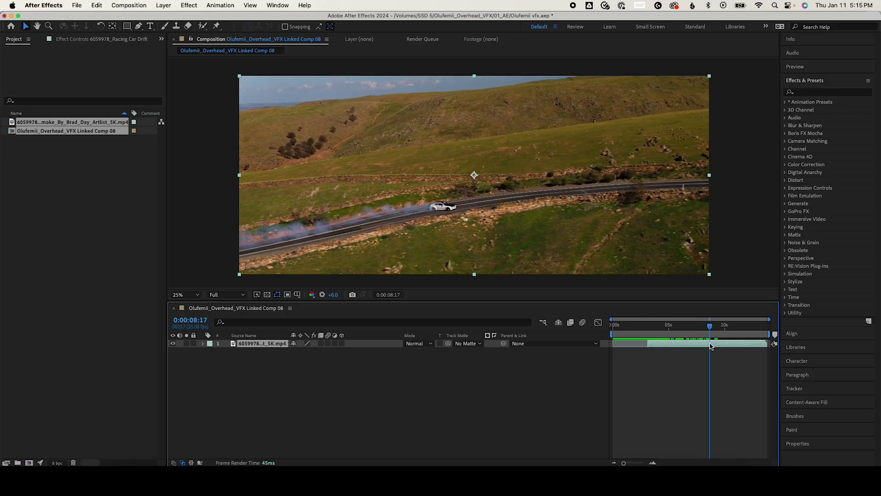
pyautogui.press('super+shift+d')
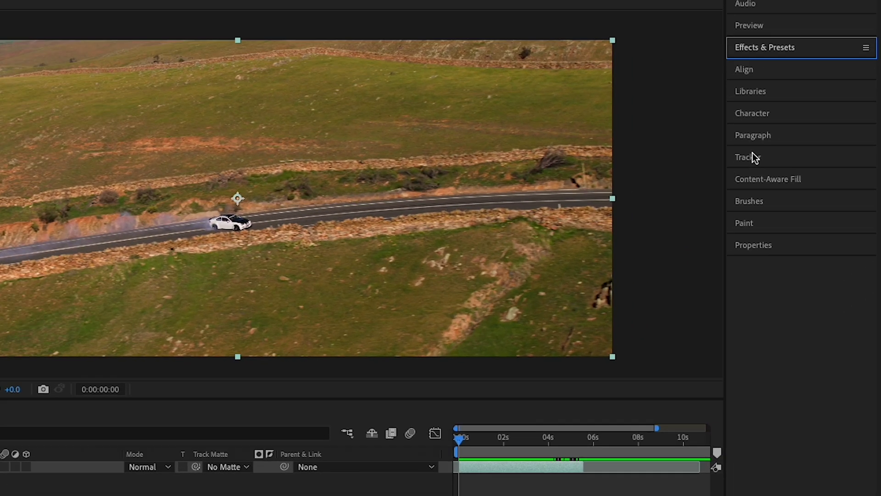
# Step: Set up Stabilize Motion on the trimmed clip and place Track Point 1 over the drifting car
pyautogui.click(794, 147)
pyautogui.click(835, 205)
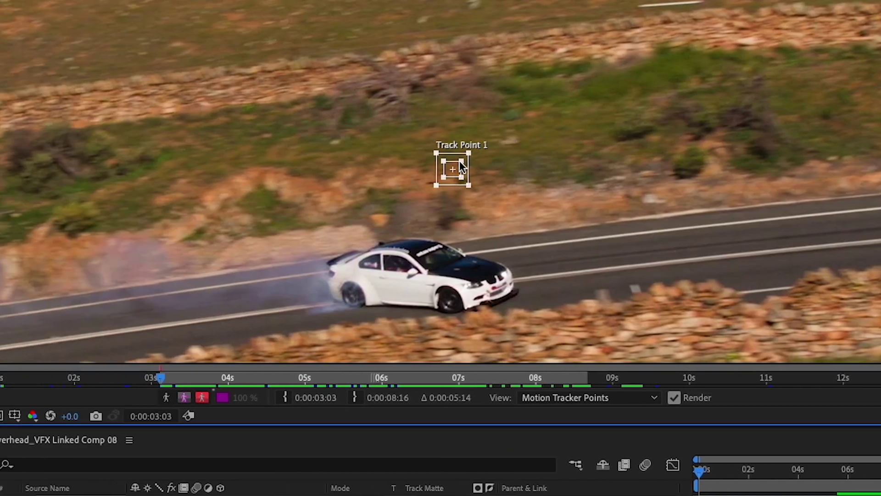
pyautogui.moveTo(441, 161); pyautogui.dragTo(425, 240)
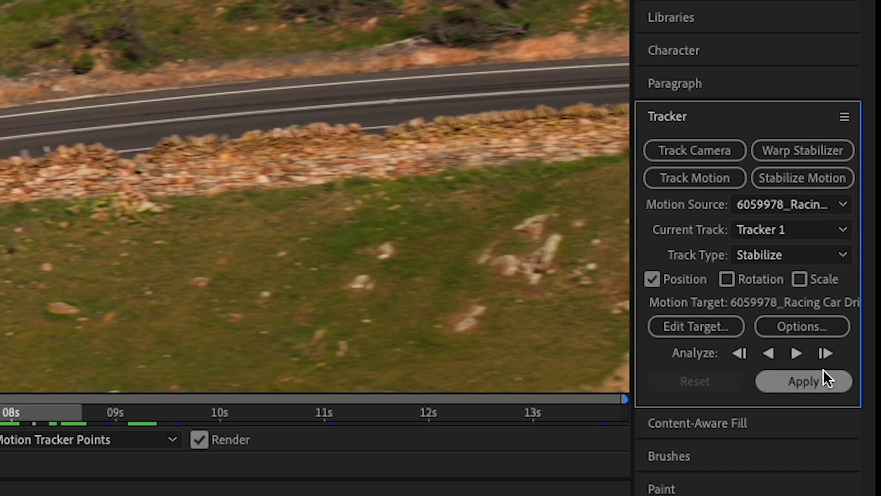
# Step: Analyze the car's motion forward, apply the stabilization to X and Y, and preview the result
pyautogui.click(796, 357)
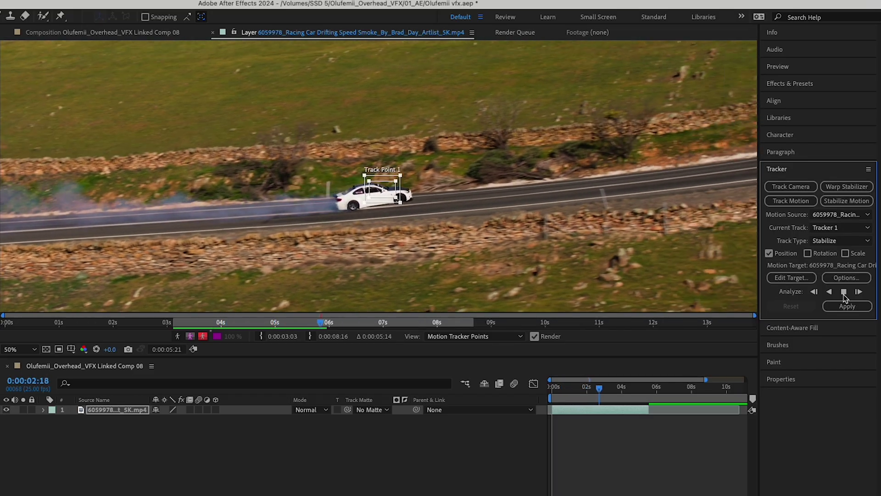
pyautogui.click(847, 306)
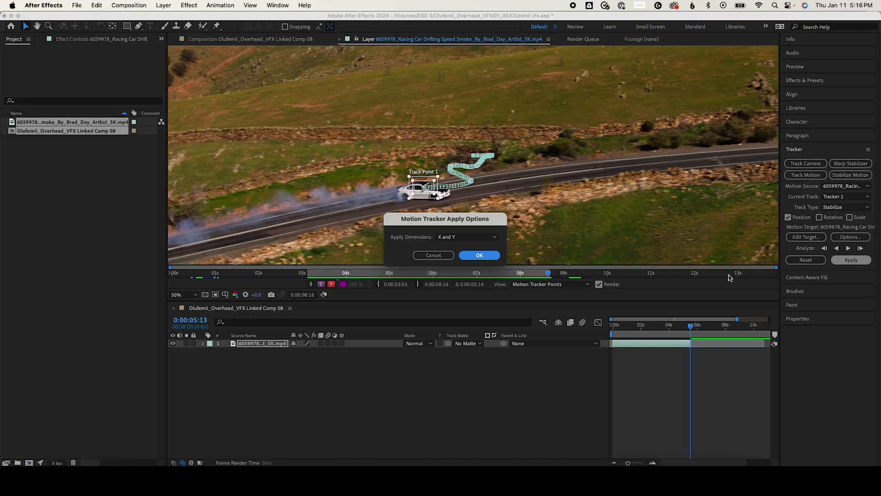
pyautogui.click(478, 255)
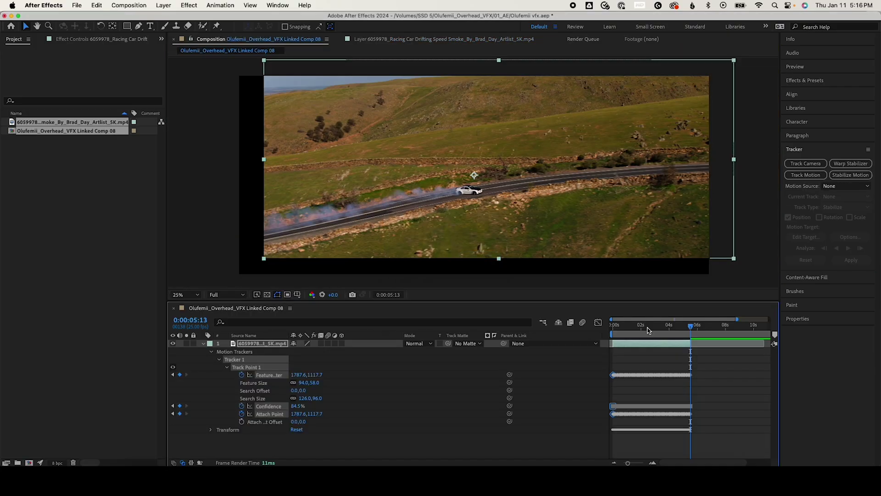
pyautogui.press('Home')
pyautogui.press('space')
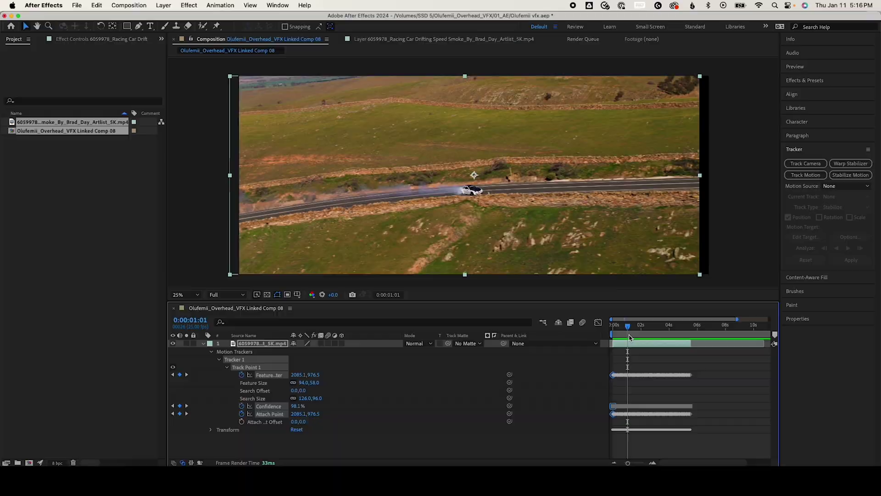
pyautogui.click(707, 357)
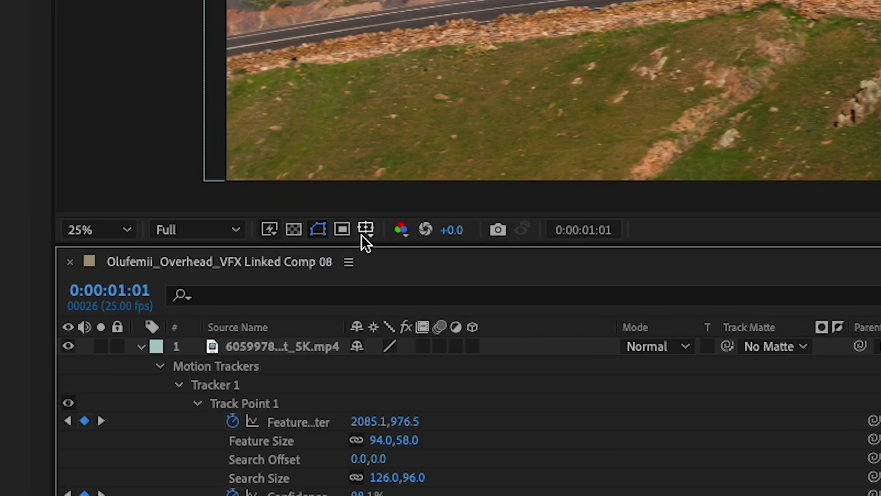
# Step: Display the title/action safe guides and reposition the stabilized clip so the car sits at the composition's center
pyautogui.click(297, 294)
pyautogui.click(307, 303)
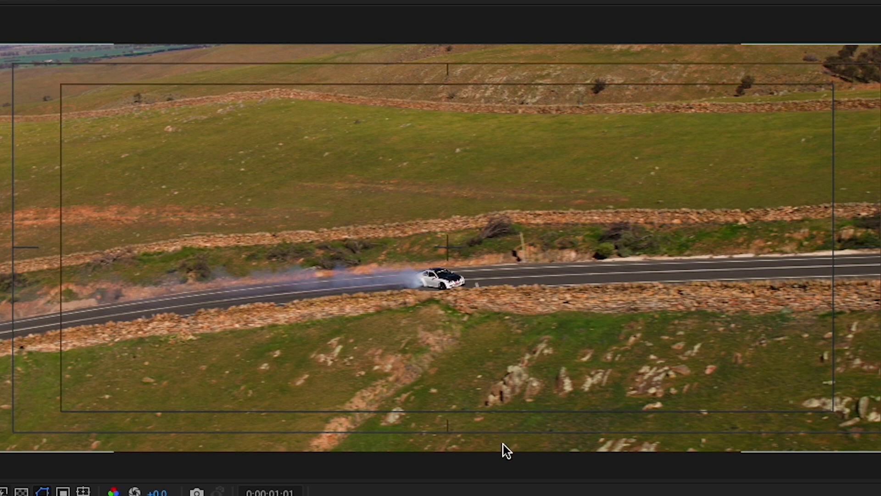
pyautogui.moveTo(415, 368); pyautogui.dragTo(422, 336)
pyautogui.scroll(2, 463, 208)
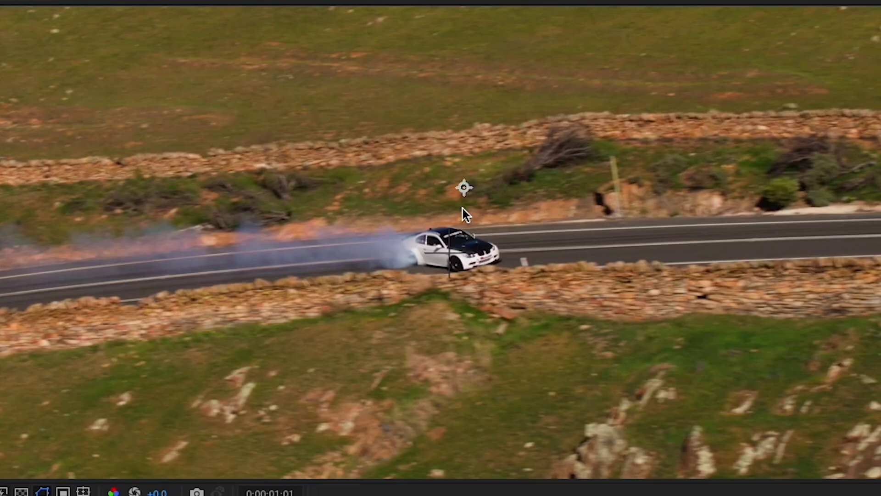
pyautogui.moveTo(477, 310); pyautogui.dragTo(475, 324)
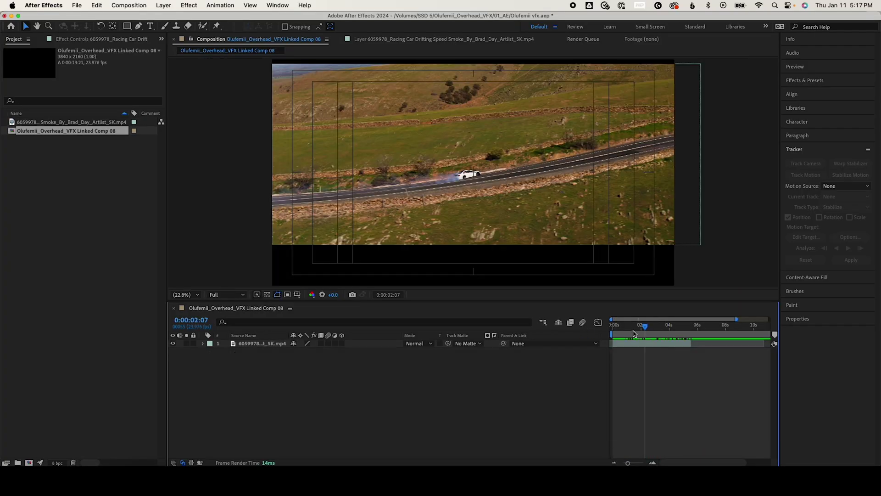
# Step: Pre-compose the stabilized clip with all attributes moved into the new composition, and rename the layer "main clip"
pyautogui.press('Home')
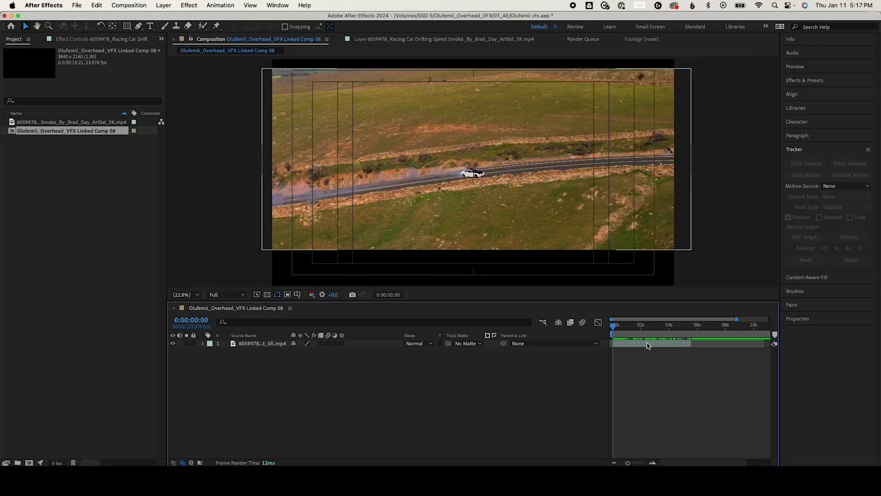
pyautogui.rightClick(651, 346)
pyautogui.click(678, 402)
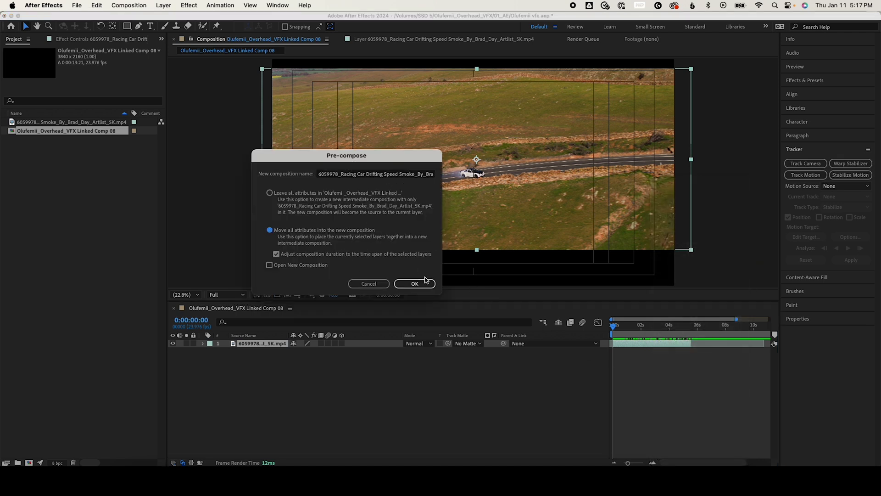
pyautogui.click(415, 283)
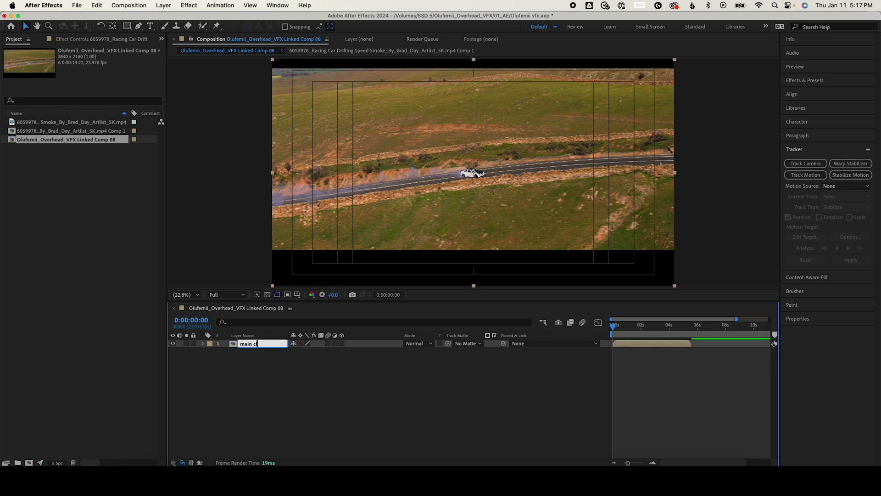
pyautogui.write('main clip')
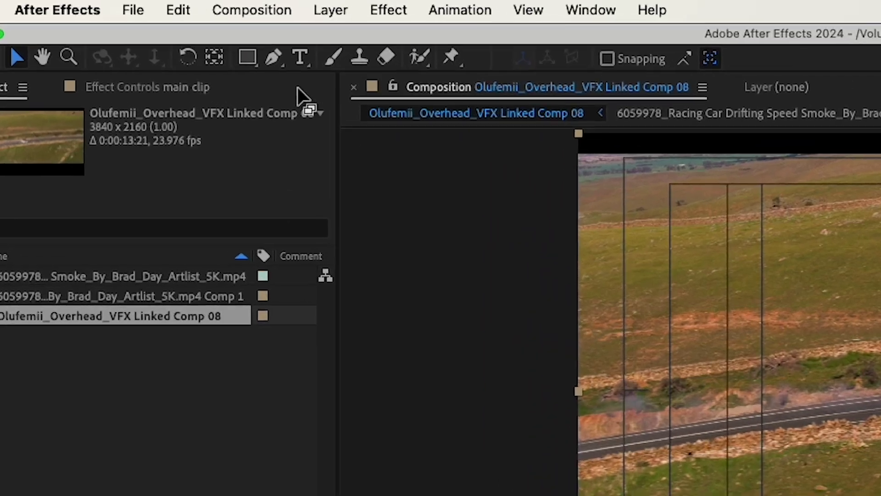
# Step: Draw a rectangular mask around the car directly on main clip and pull its two right corners outward and down
pyautogui.click(125, 28)
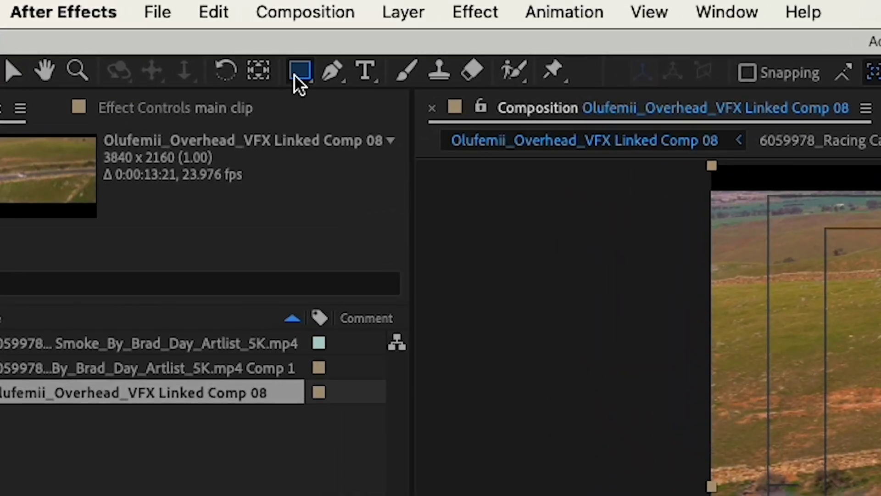
pyautogui.moveTo(400, 131); pyautogui.dragTo(532, 215)
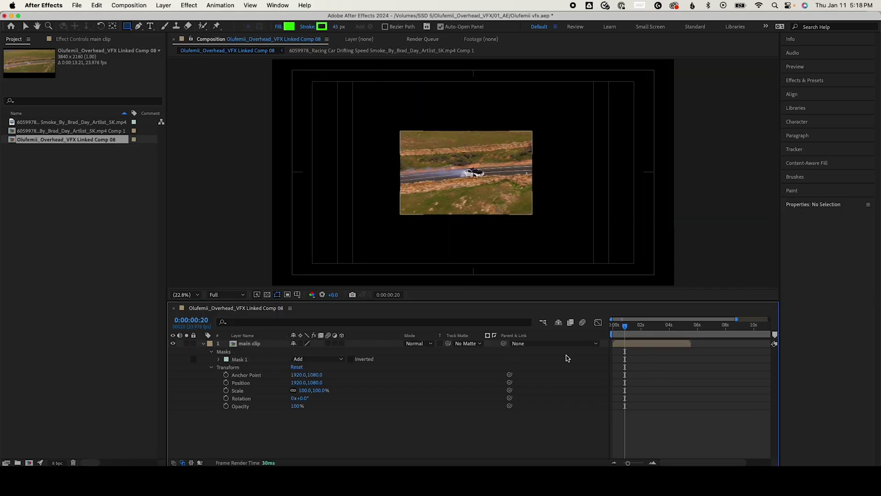
pyautogui.moveTo(533, 130); pyautogui.dragTo(589, 191)
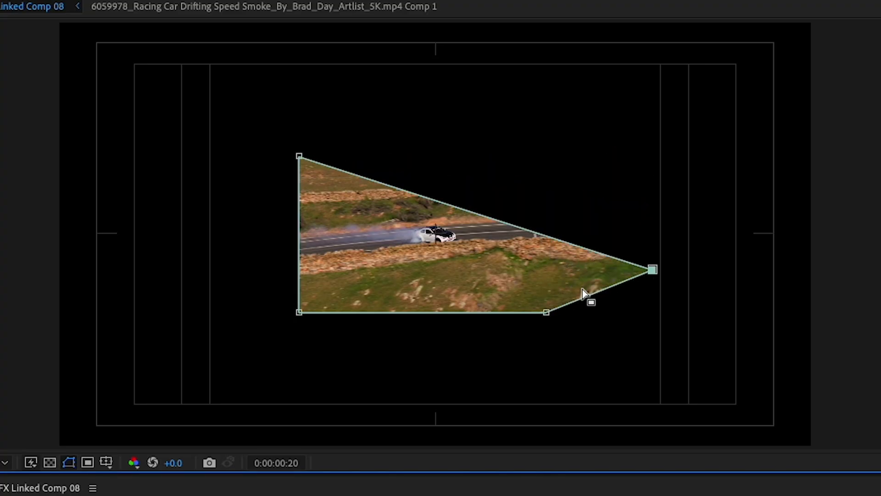
pyautogui.moveTo(546, 313); pyautogui.dragTo(596, 386)
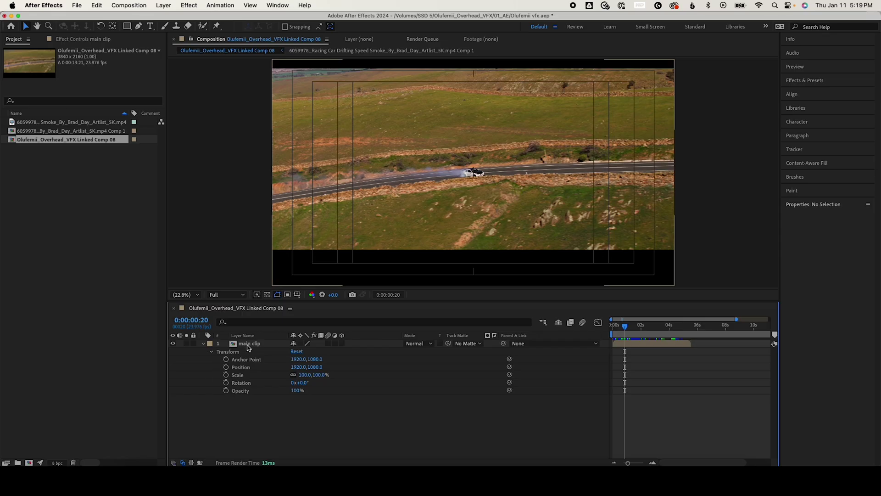
# Step: With no layer selected, draw a green, roughly square rectangle shape layer centered over the car
pyautogui.click(248, 345)
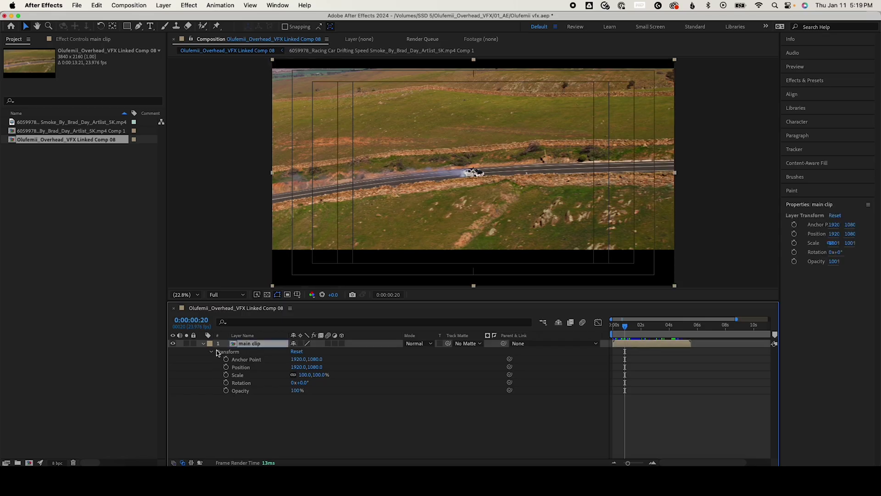
pyautogui.click(269, 382)
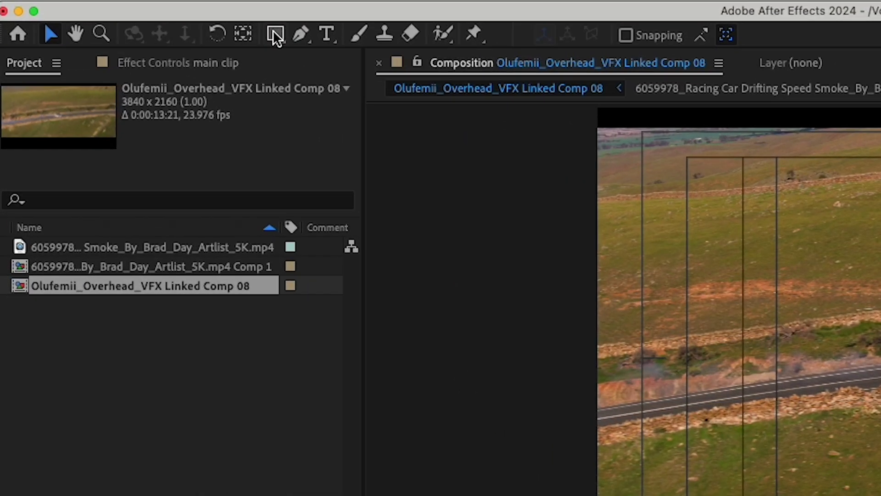
pyautogui.click(274, 33)
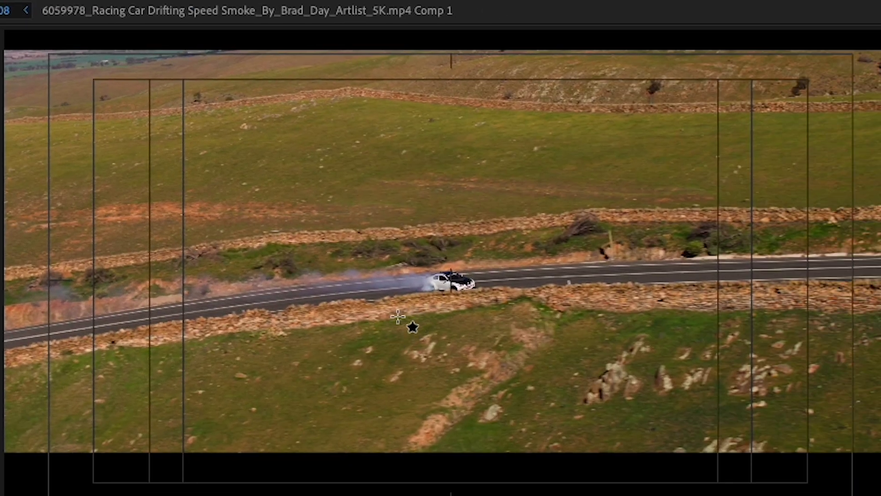
pyautogui.moveTo(380, 335); pyautogui.dragTo(531, 197)
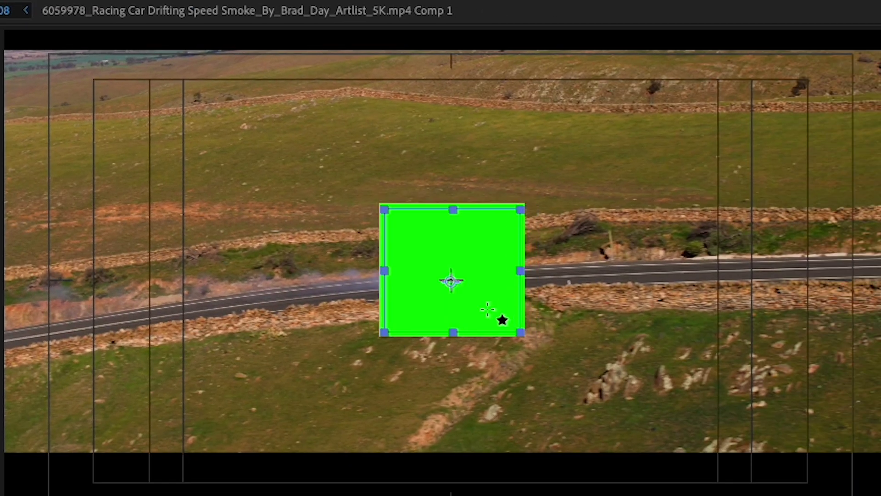
pyautogui.moveTo(459, 296); pyautogui.dragTo(453, 309)
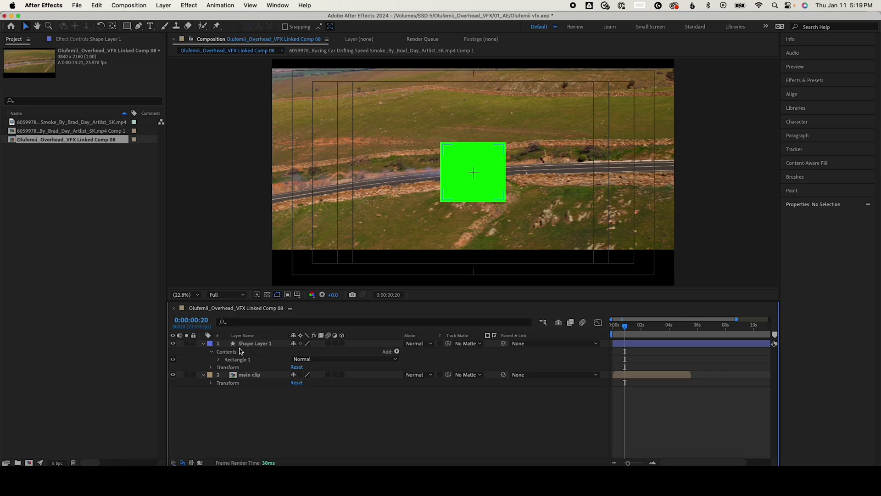
# Step: Place main clip above the rectangle's shape layer and set main clip's track matte to Shape Layer 1
pyautogui.click(243, 345)
pyautogui.moveTo(244, 390); pyautogui.dragTo(244, 393)
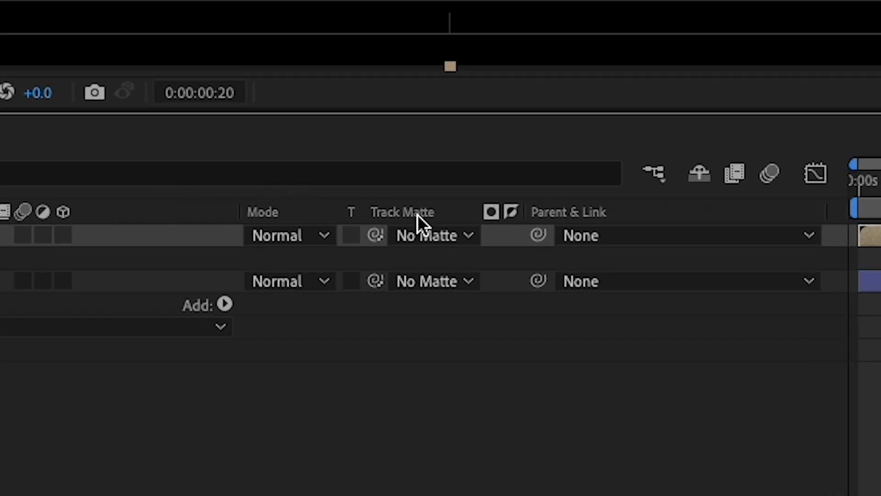
pyautogui.rightClick(689, 212)
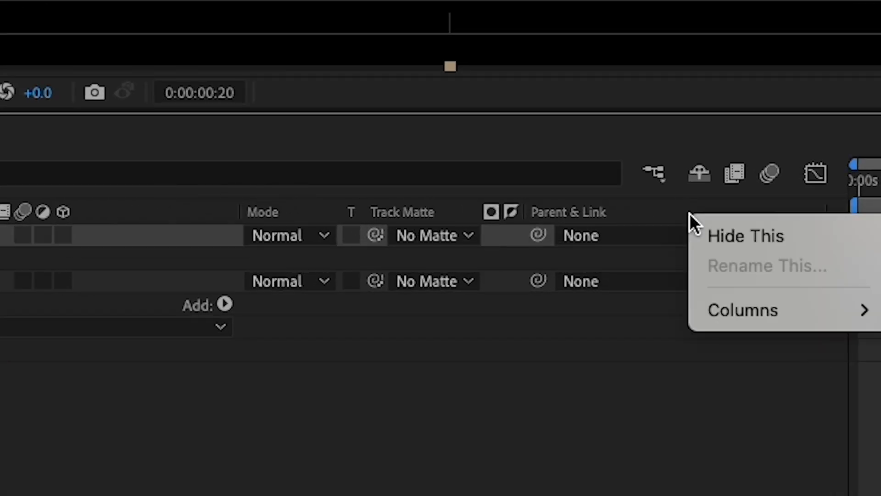
pyautogui.moveTo(780, 311)
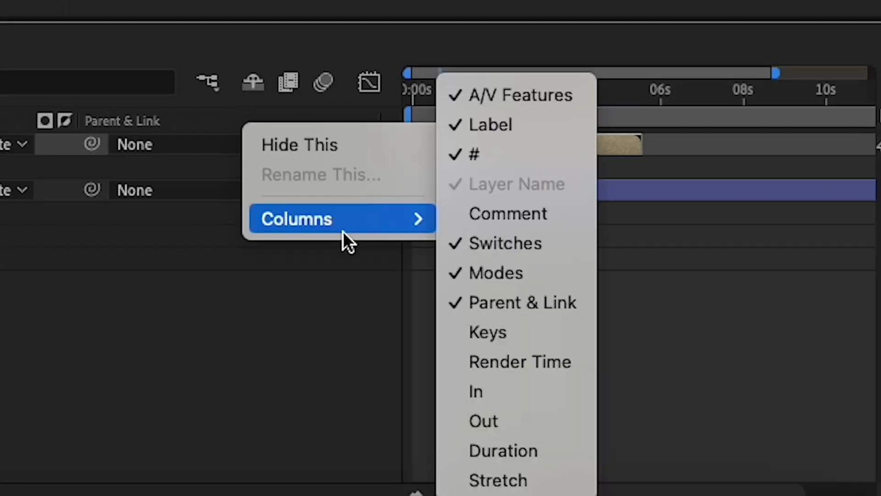
pyautogui.click(524, 267)
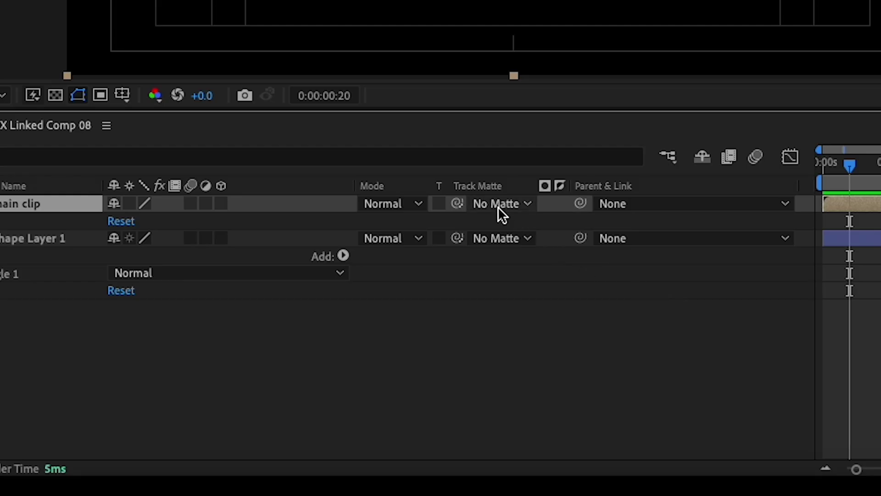
pyautogui.click(498, 207)
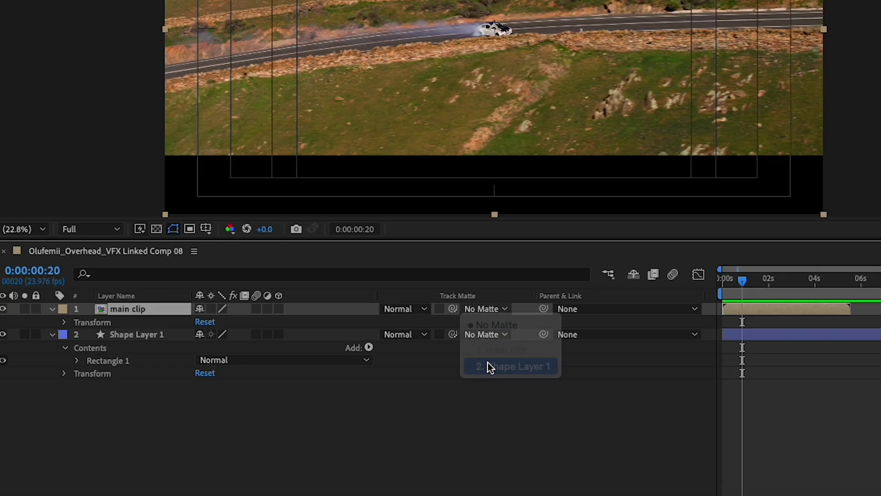
pyautogui.click(489, 366)
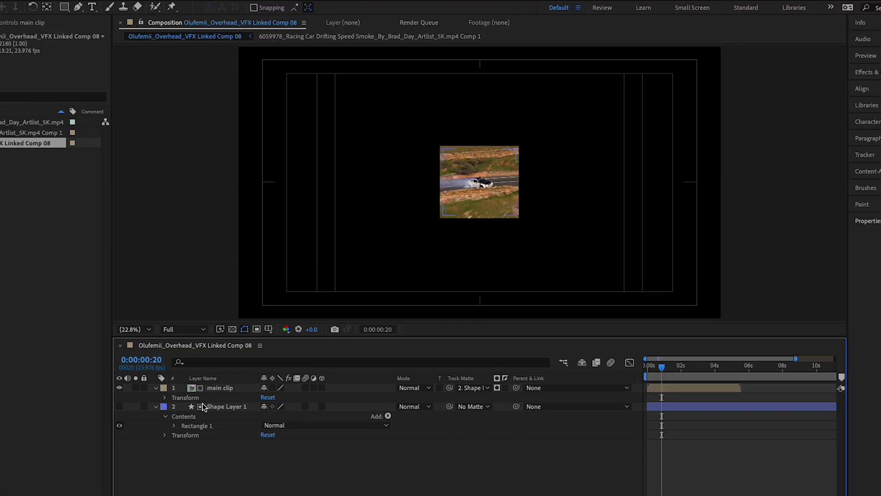
# Step: Enlarge the Shape Layer 1 matte rectangle around its center to reveal more of the road and field around the car
pyautogui.click(215, 406)
pyautogui.moveTo(443, 218); pyautogui.dragTo(423, 287)
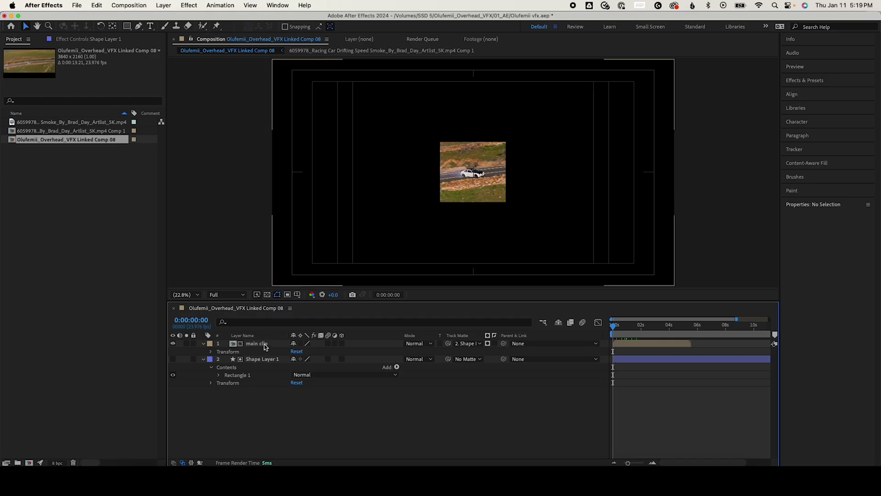
pyautogui.click(265, 344)
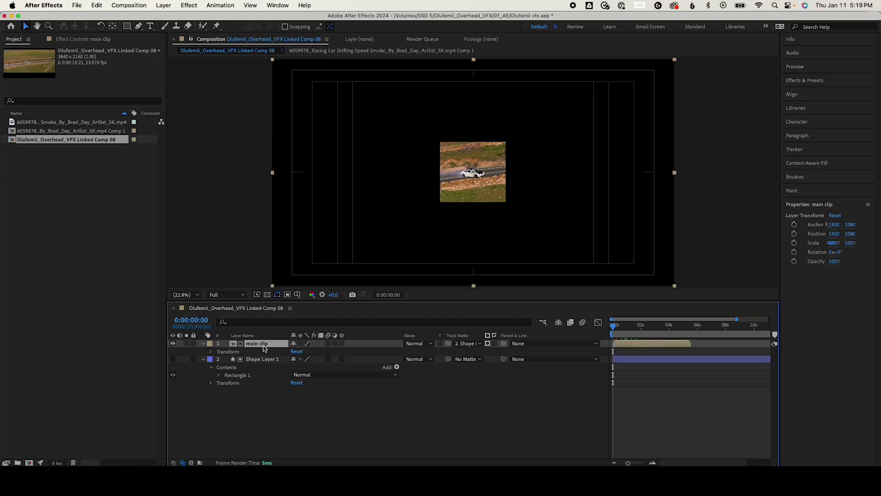
pyautogui.click(270, 359)
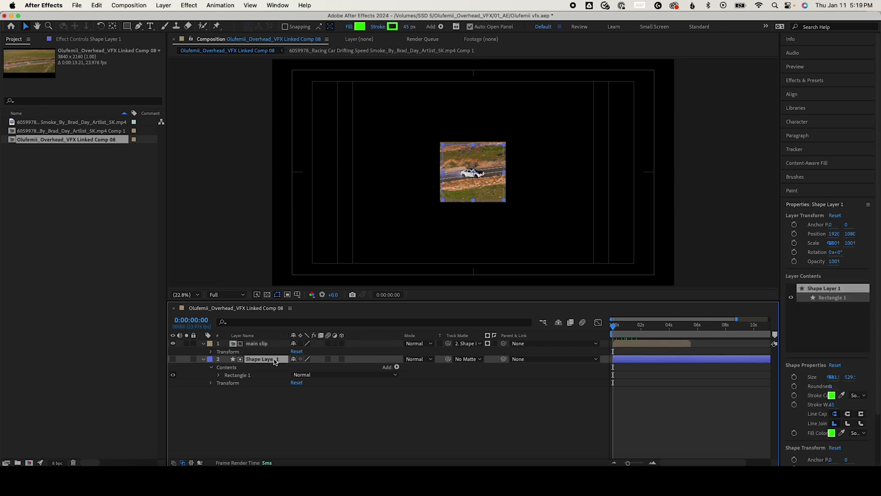
pyautogui.moveTo(504, 201); pyautogui.dragTo(531, 223)
pyautogui.click(689, 384)
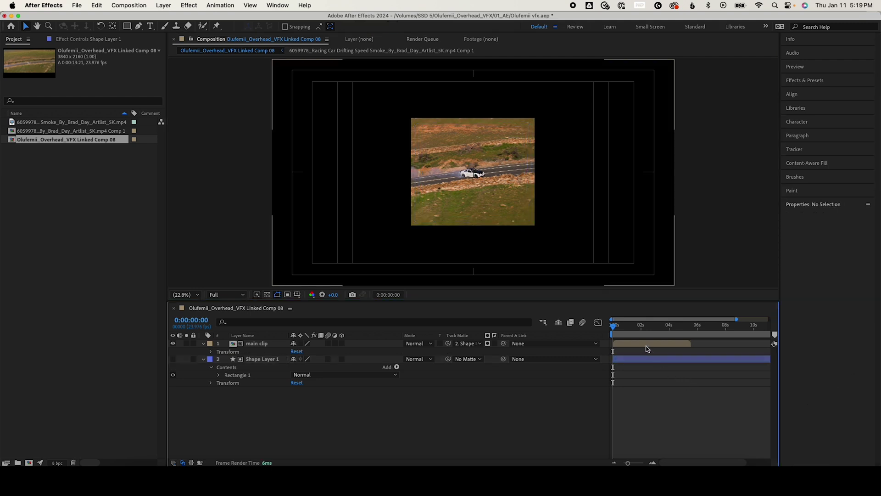
# Step: Add a scale keyframe to main clip at the first frame and set its scale to 334% to enlarge the car
pyautogui.click(646, 345)
pyautogui.click(211, 352)
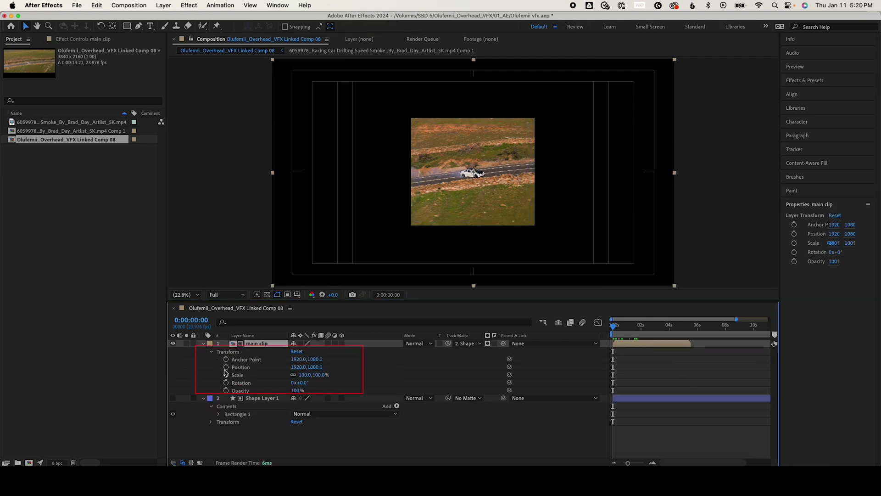
pyautogui.click(226, 375)
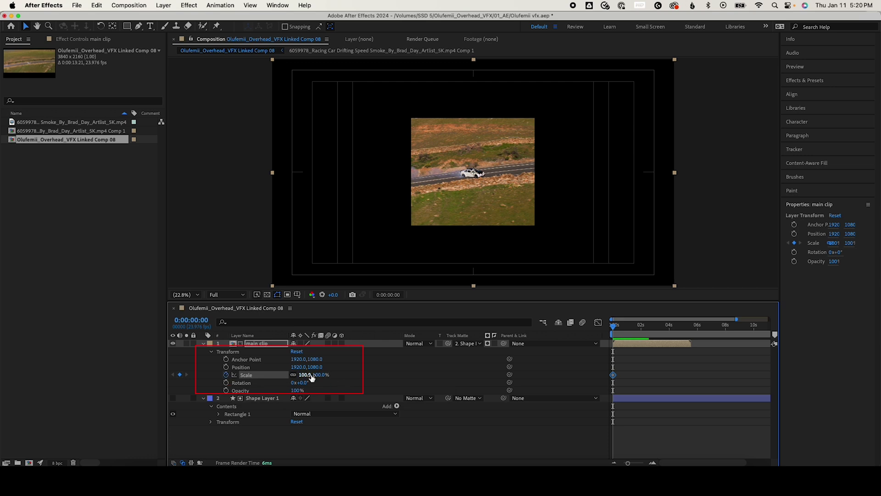
pyautogui.moveTo(316, 375); pyautogui.dragTo(419, 369)
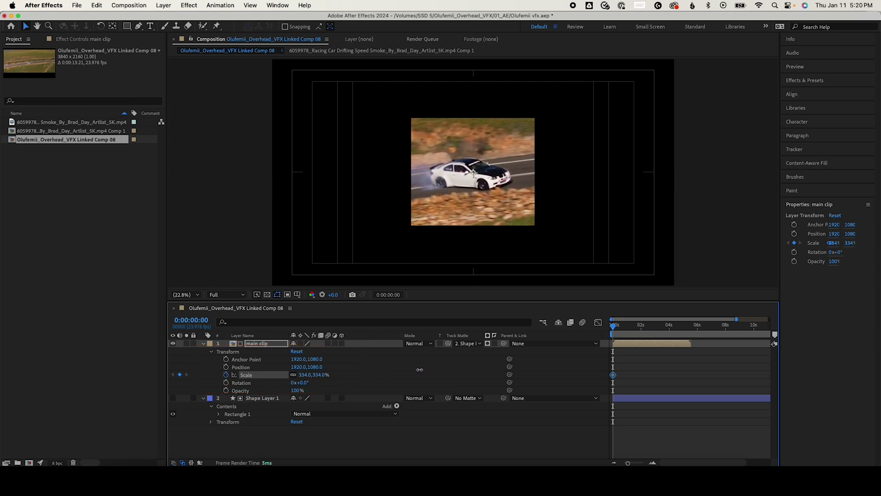
pyautogui.click(667, 387)
pyautogui.press('space')
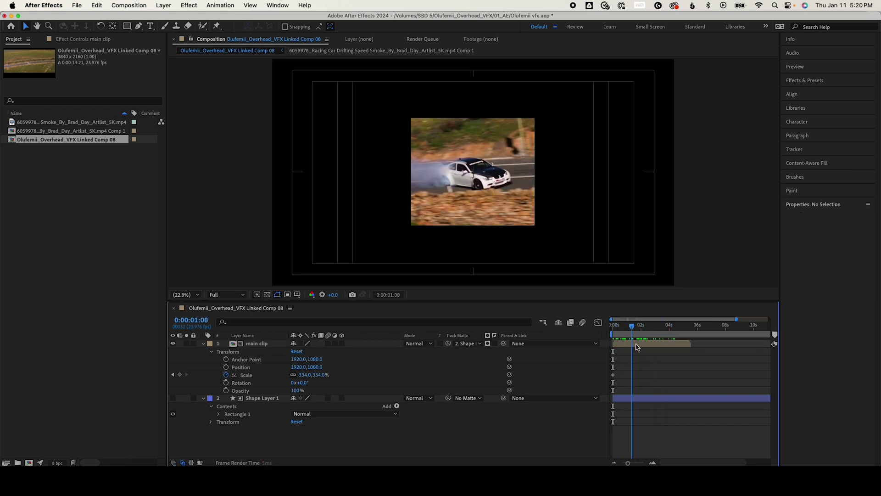
# Step: Keyframe Shape Layer 1's position, scale and rotation at the first frame, and stretch it into a frame-wide strip at 0:00:01:05
pyautogui.click(624, 399)
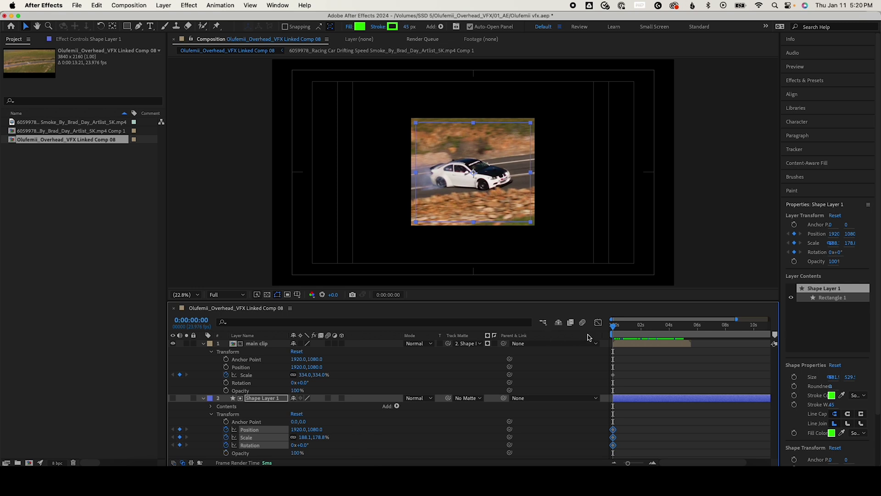
pyautogui.moveTo(622, 332)
pyautogui.mouseDown()
pyautogui.moveTo(632, 337)
pyautogui.moveTo(606, 335)
pyautogui.moveTo(630, 334)
pyautogui.mouseUp()
pyautogui.click(631, 358)
pyautogui.click(247, 414)
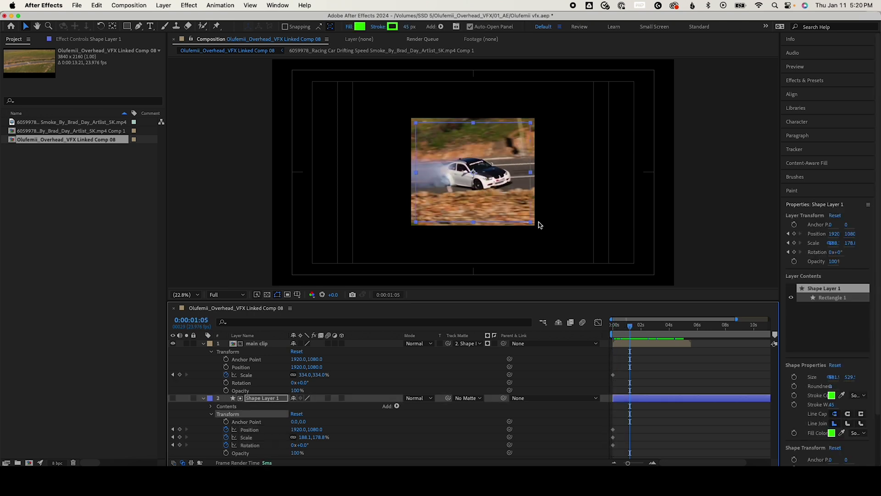
pyautogui.moveTo(531, 225); pyautogui.dragTo(657, 225)
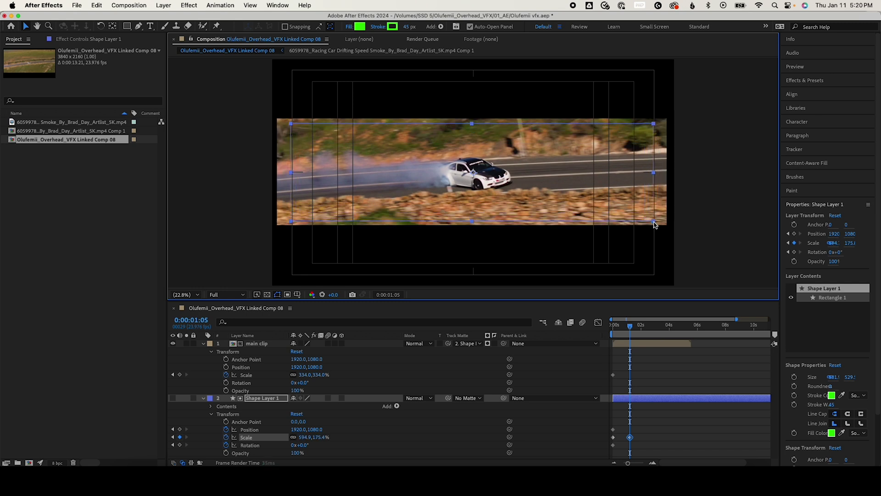
# Step: Set main clip's scale to 117% at 0:00:01:05 and preview the animation from the start
pyautogui.moveTo(315, 374); pyautogui.dragTo(206, 363)
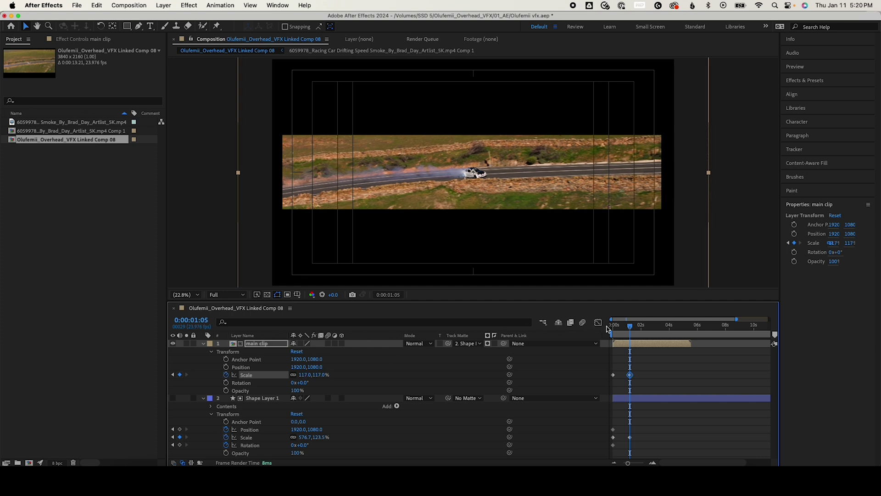
pyautogui.click(617, 330)
pyautogui.moveTo(618, 332); pyautogui.dragTo(614, 332)
pyautogui.press('space')
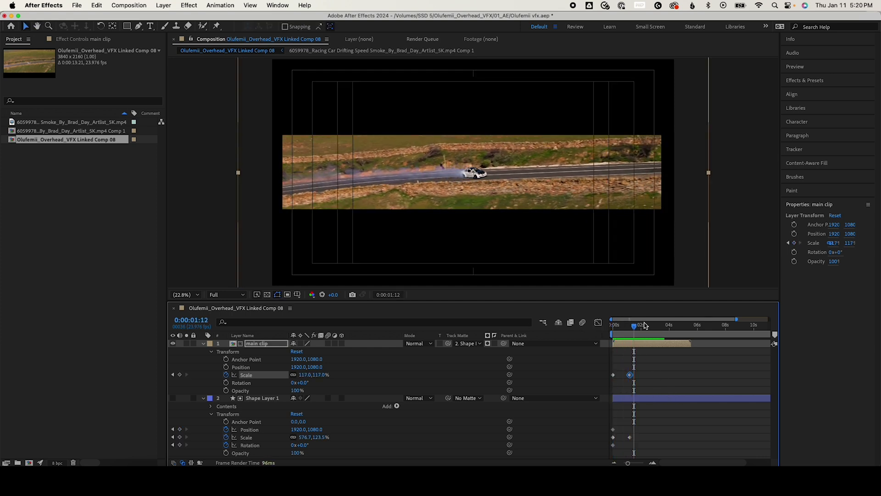
pyautogui.moveTo(635, 325); pyautogui.dragTo(604, 327)
pyautogui.press('space')
pyautogui.press('space')
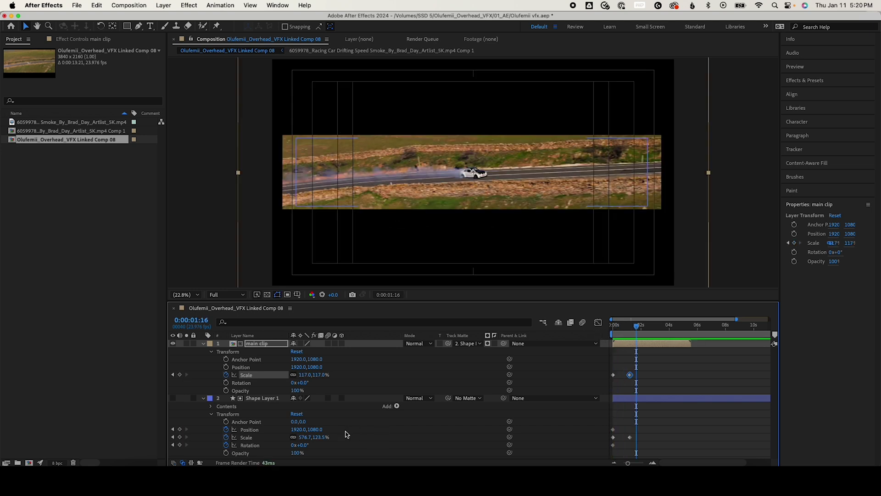
# Step: Animate Shape Layer 1 into a tall rectangle rotated to 134° at about 0:00:03:16, and adjust the timing of its last scale keyframe
pyautogui.moveTo(310, 444); pyautogui.dragTo(357, 445)
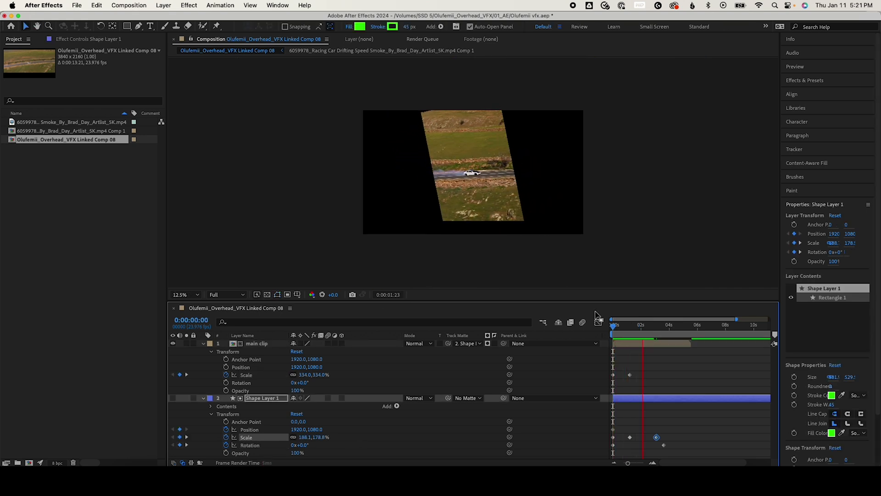
pyautogui.scroll(1, 652, 403)
pyautogui.press('space')
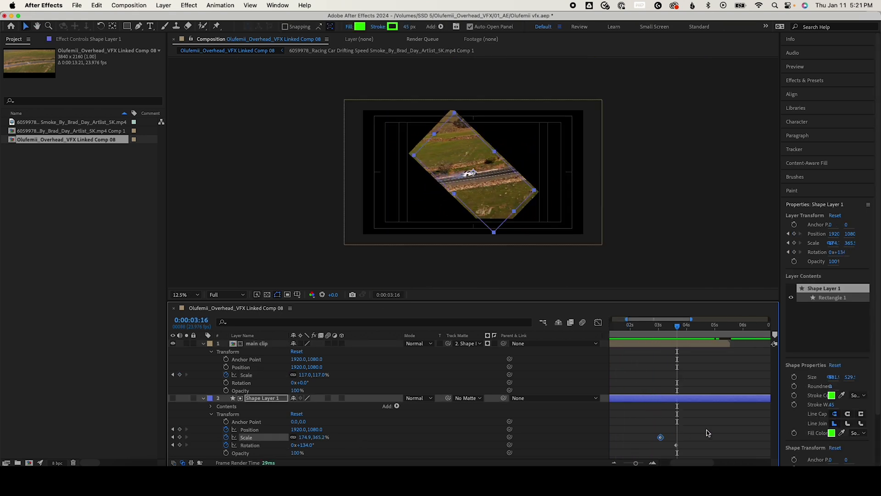
pyautogui.click(195, 294)
pyautogui.click(201, 306)
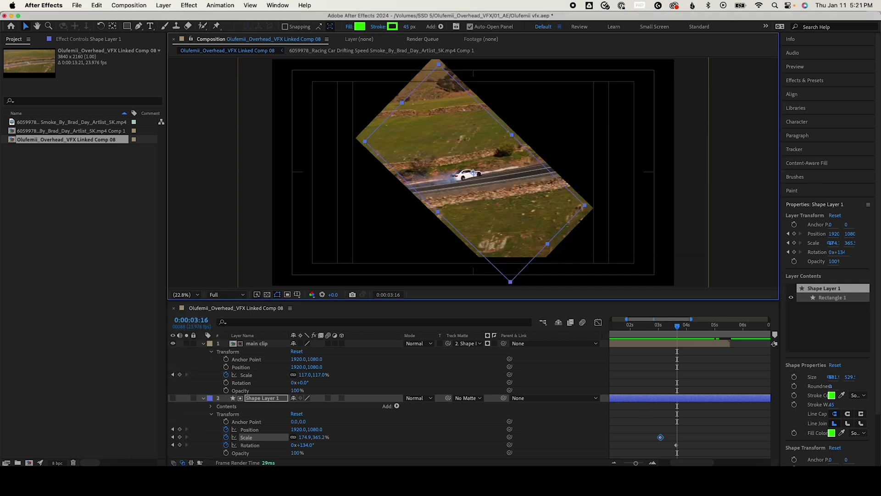
pyautogui.moveTo(669, 440); pyautogui.dragTo(660, 438)
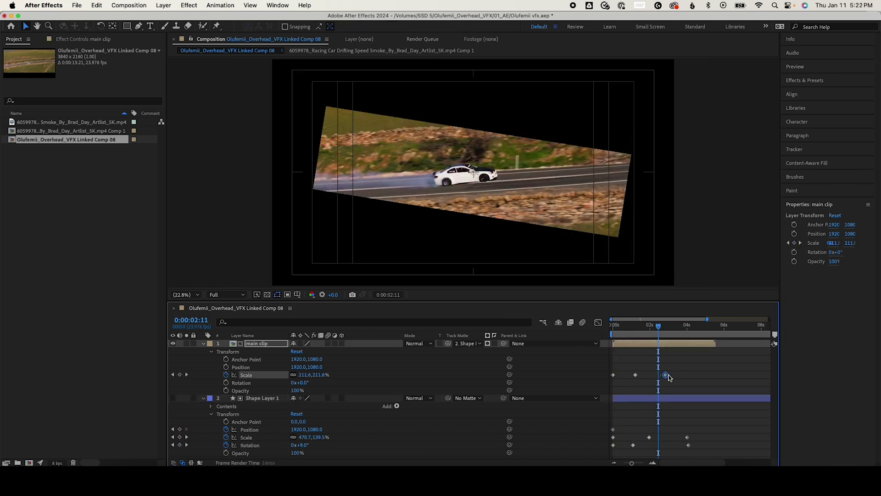
# Step: Copy main clip's first scale keyframe to 0:00:05:00 and delete the scale keyframe at about 4 seconds
pyautogui.moveTo(669, 374); pyautogui.dragTo(691, 375)
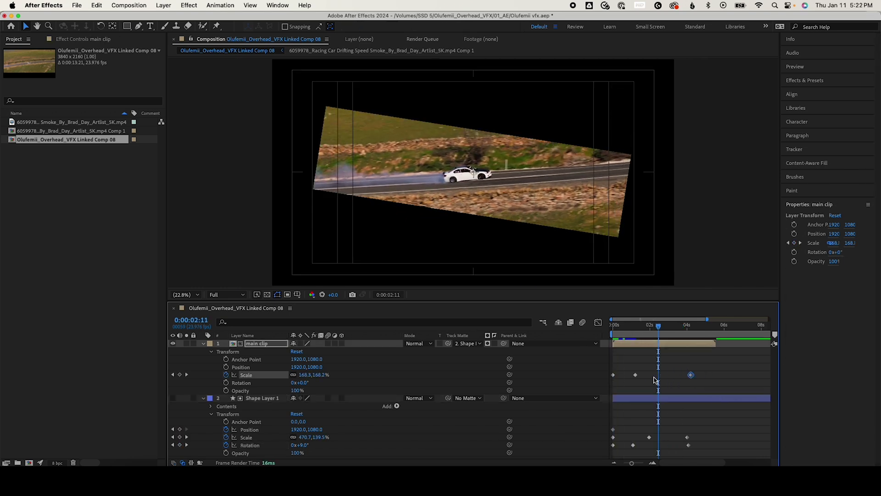
pyautogui.moveTo(624, 329); pyautogui.dragTo(613, 325)
pyautogui.click(613, 375)
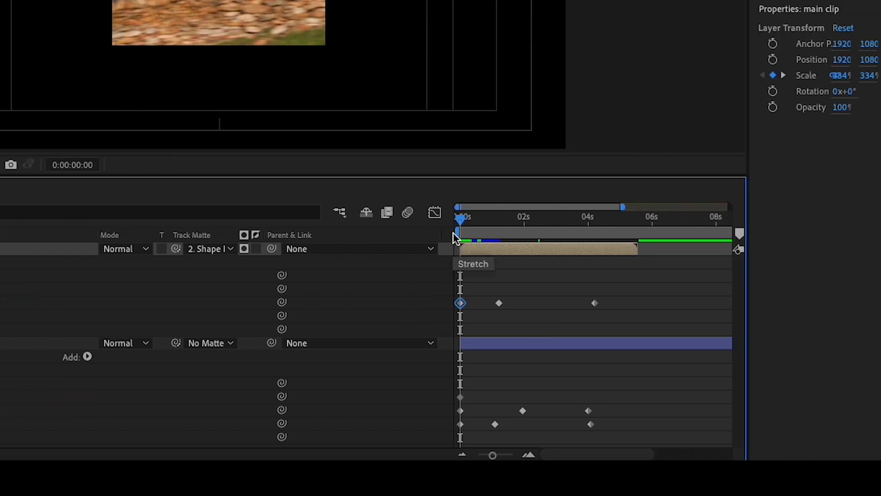
pyautogui.moveTo(491, 216); pyautogui.dragTo(620, 234)
pyautogui.press('super+v')
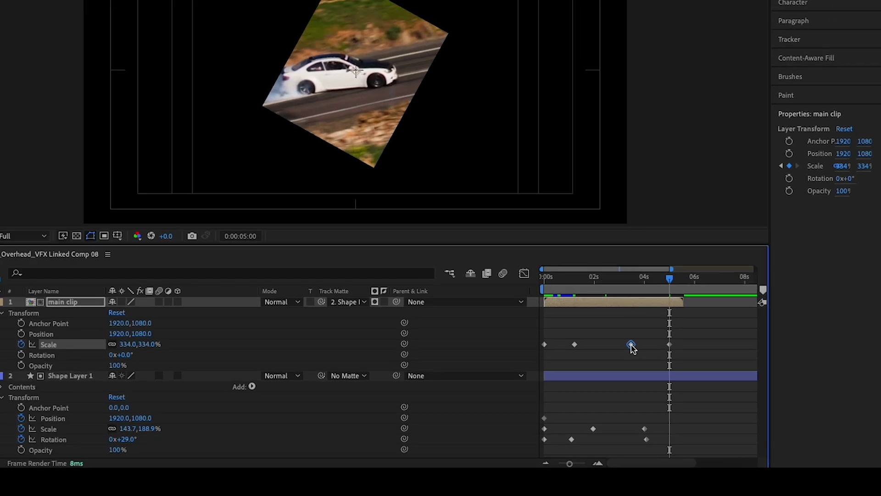
pyautogui.press('Delete')
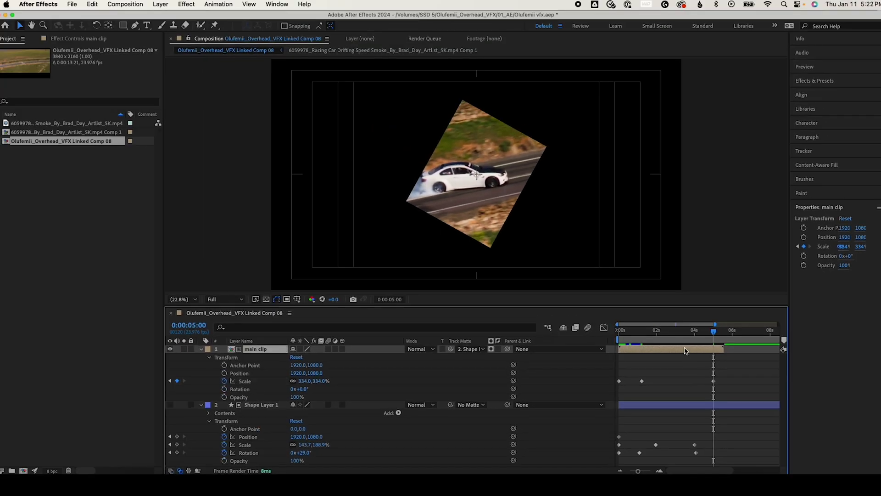
pyautogui.press('Home')
pyautogui.press('space')
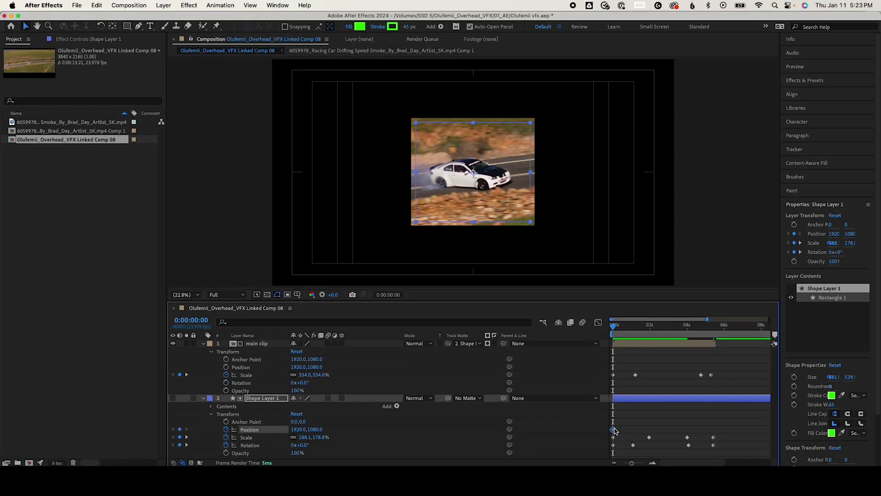
# Step: Copy Shape Layer 1's first position, scale and rotation keyframes to 0:00:05:11
pyautogui.moveTo(603, 390); pyautogui.dragTo(622, 455)
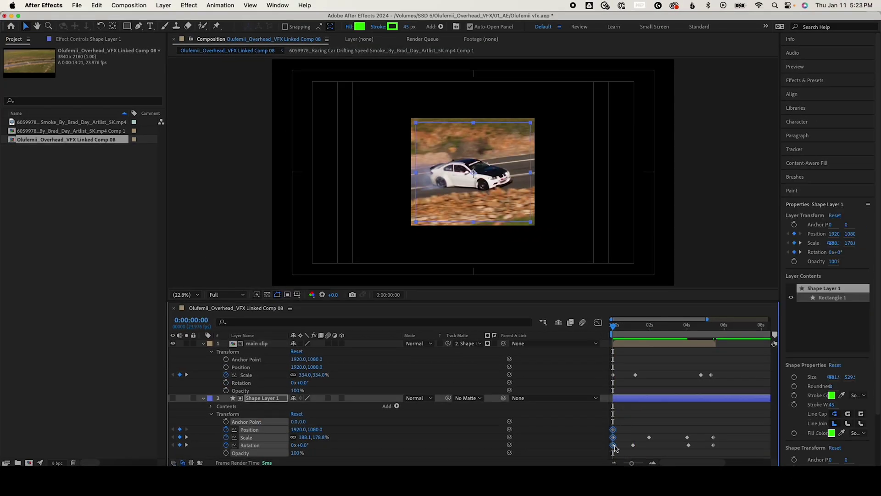
pyautogui.click(714, 326)
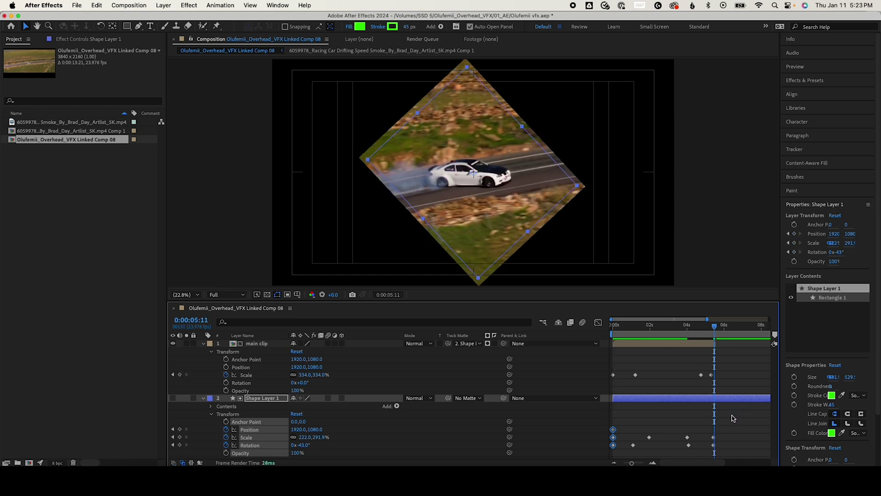
pyautogui.moveTo(733, 417); pyautogui.dragTo(708, 450)
pyautogui.press('super+v')
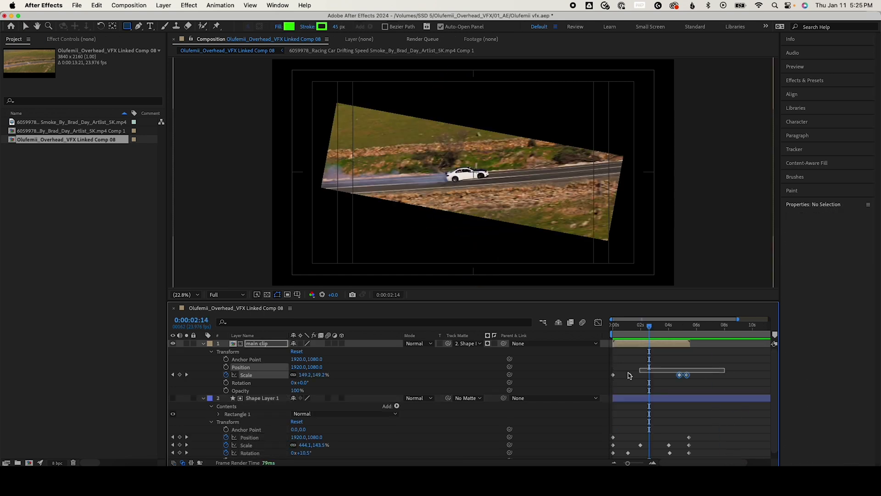
pyautogui.click(635, 383)
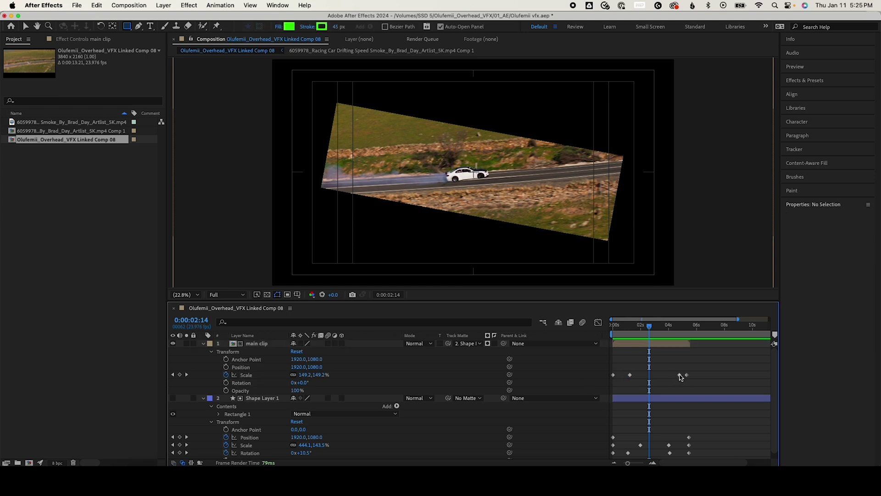
# Step: Move main clip's third scale keyframe to about 4 seconds and apply Easy Ease to all its scale keyframes
pyautogui.moveTo(681, 375); pyautogui.dragTo(669, 376)
pyautogui.moveTo(742, 357); pyautogui.dragTo(612, 379)
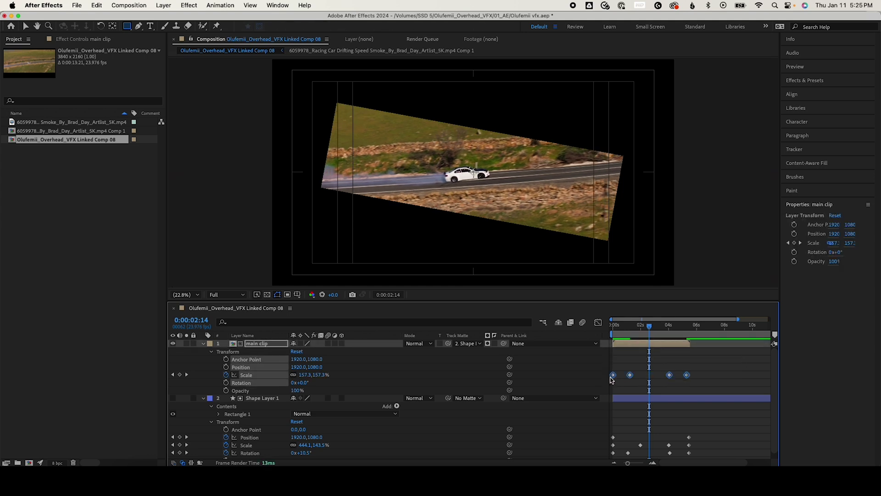
pyautogui.rightClick(612, 376)
pyautogui.moveTo(661, 461)
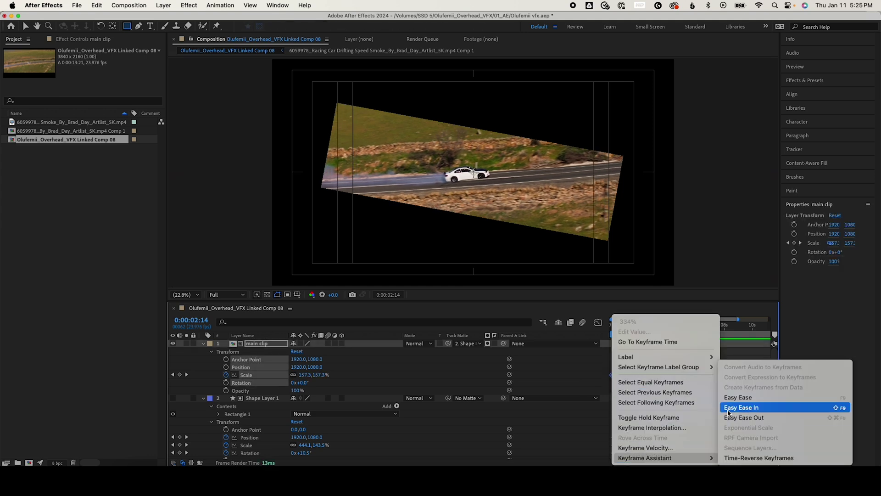
pyautogui.click(738, 397)
# Step: Apply Easy Ease to all of Shape Layer 1's position, scale and rotation keyframes, and enable motion blur on main clip
pyautogui.moveTo(649, 332); pyautogui.dragTo(643, 333)
pyautogui.moveTo(699, 431); pyautogui.dragTo(588, 466)
pyautogui.rightClick(512, 459)
pyautogui.moveTo(541, 474)
pyautogui.click(704, 388)
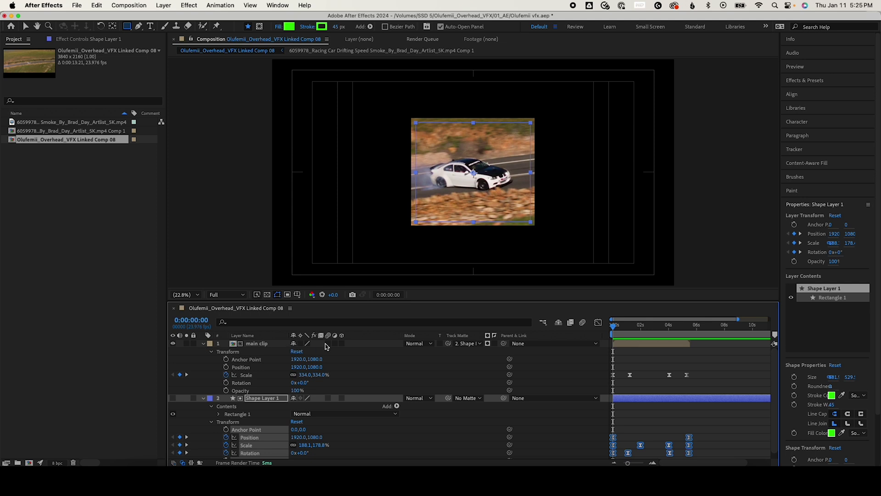
pyautogui.click(328, 343)
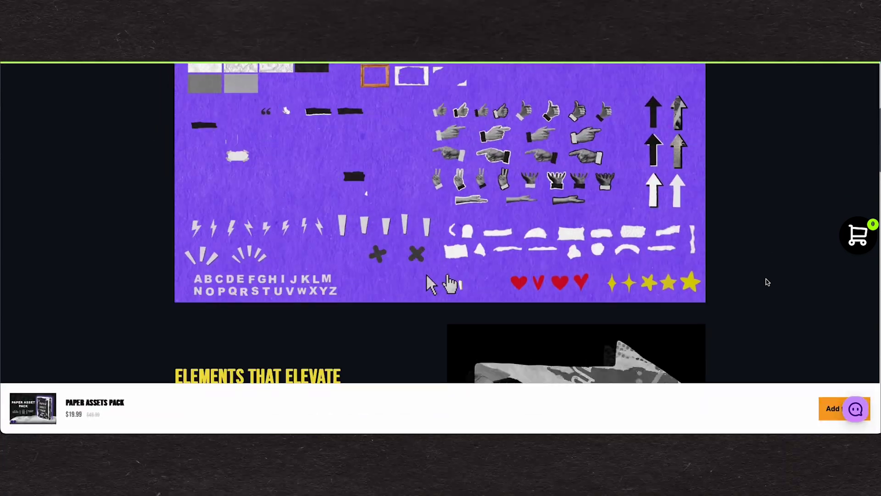
pyautogui.scroll(-7, 768, 282)
pyautogui.scroll(-6, 767, 282)
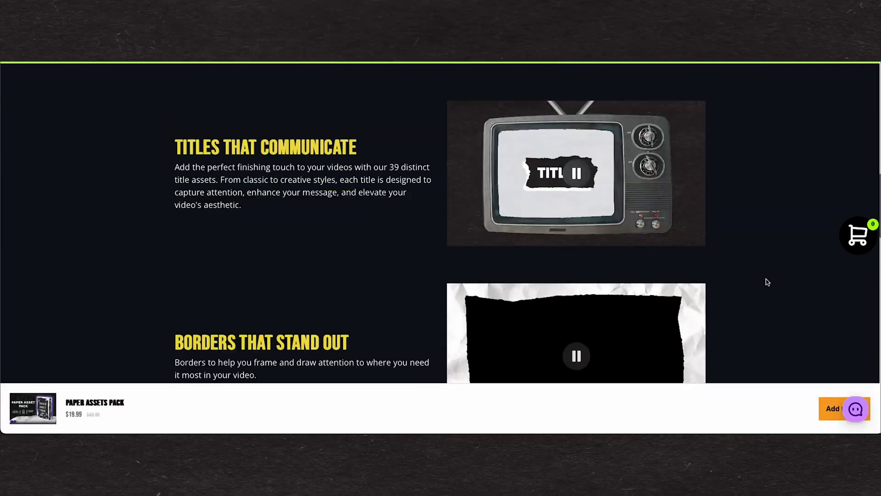
pyautogui.scroll(-2, 767, 284)
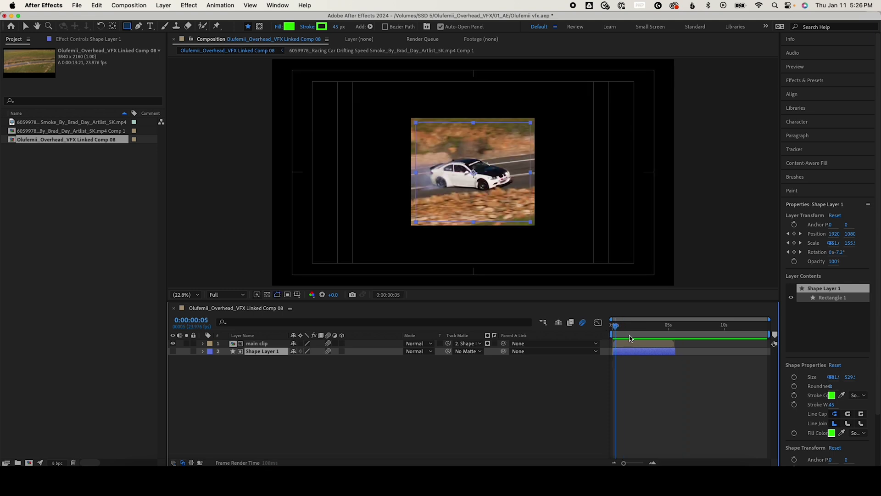
# Step: Pre-compose main clip and Shape Layer 1 together into a composition named Clip 1
pyautogui.keyDown('shift'); pyautogui.click(634, 344); pyautogui.keyUp('shift')
pyautogui.rightClick(642, 350)
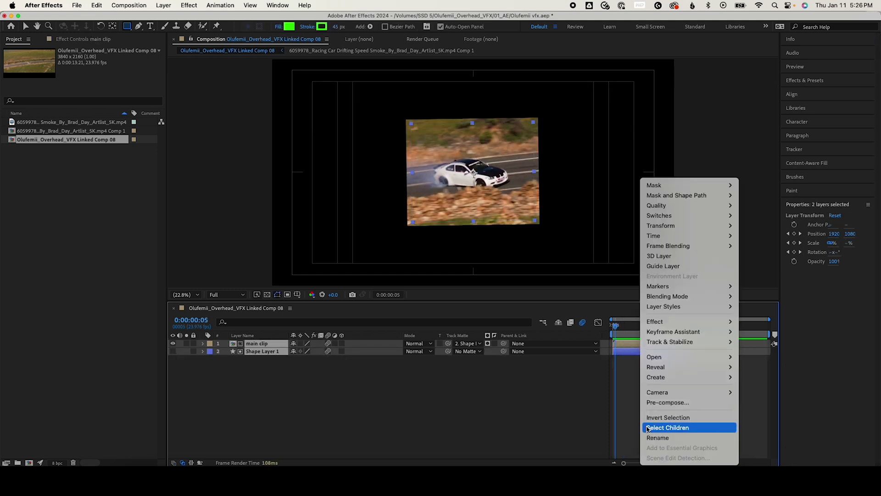
pyautogui.click(668, 402)
pyautogui.write('Clip 1')
pyautogui.press('Return')
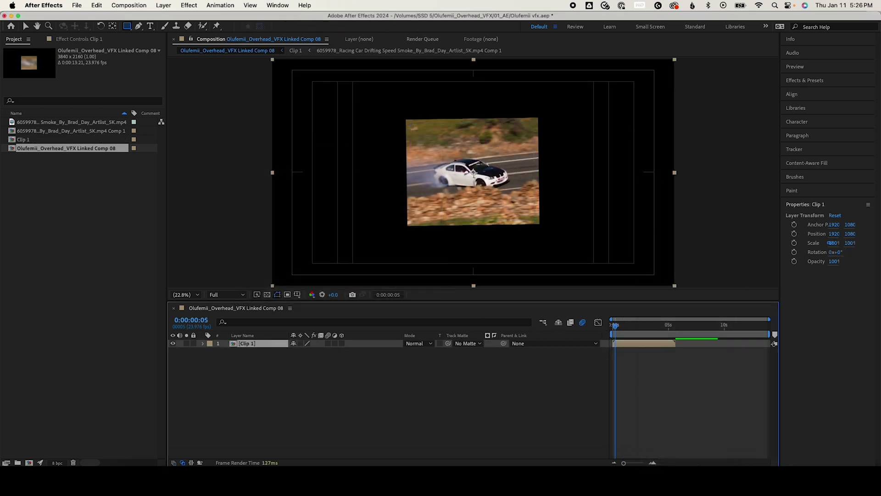
pyautogui.moveTo(622, 326)
pyautogui.mouseDown()
pyautogui.moveTo(640, 326)
pyautogui.moveTo(613, 326)
pyautogui.mouseUp()
pyautogui.click(585, 339)
pyautogui.click(620, 327)
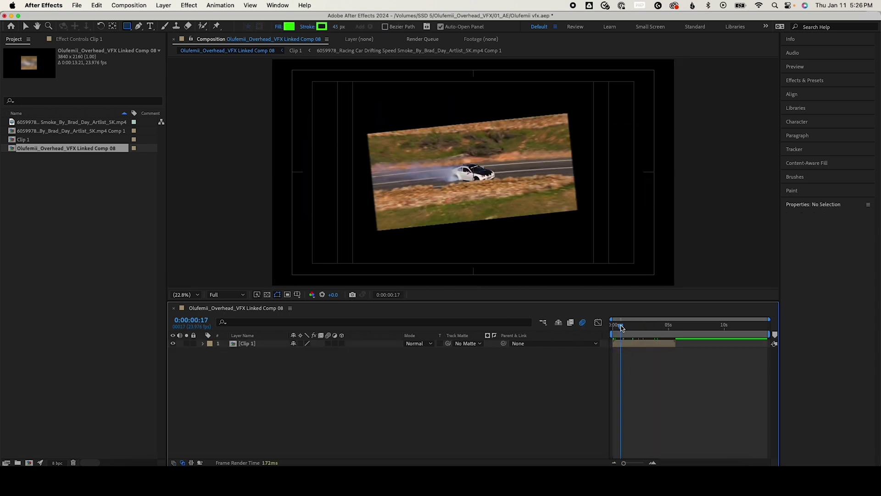
# Step: Duplicate the Clip 1 layer as Clip 2 and shift the copy along the timeline to start near Clip 1's end
pyautogui.click(642, 346)
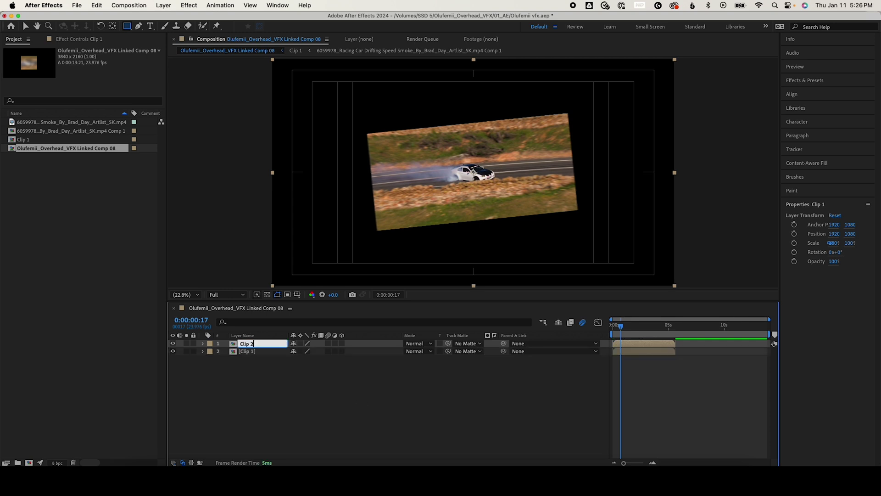
pyautogui.scroll(2, 673, 364)
pyautogui.scroll(-1, 736, 352)
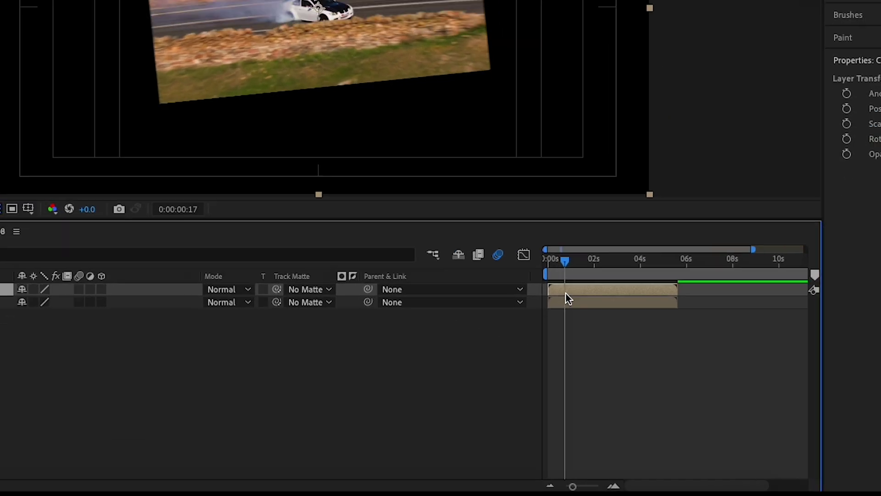
pyautogui.moveTo(623, 347); pyautogui.dragTo(649, 346)
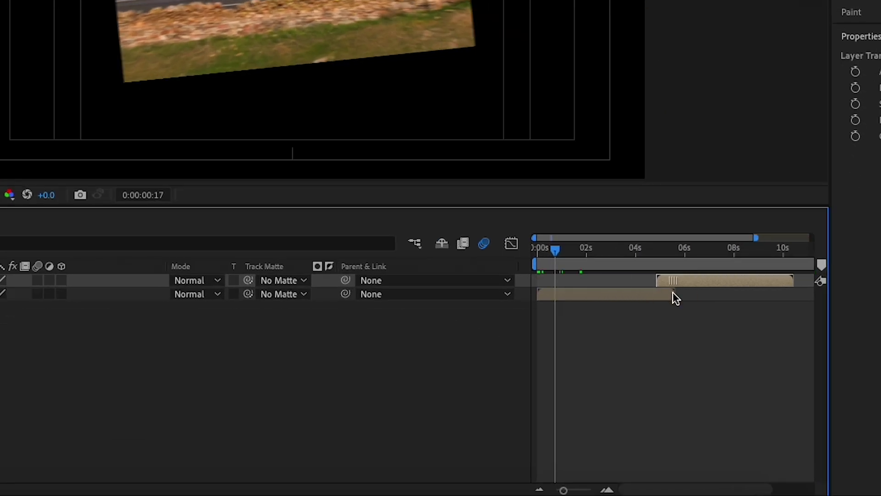
# Step: Keyframe clip 2's position, scale and rotation at 0:00:05:13, and set its position to 4508, 1080 at the layer's start
pyautogui.moveTo(686, 291); pyautogui.dragTo(676, 289)
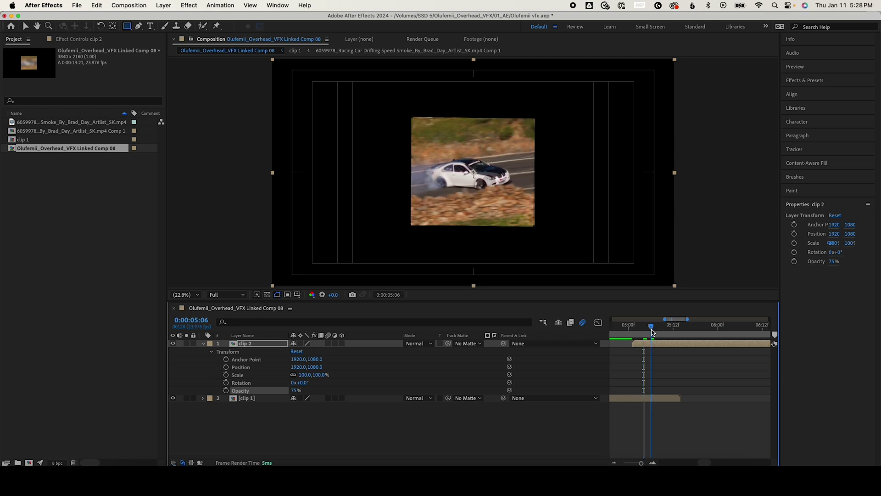
pyautogui.moveTo(652, 334); pyautogui.dragTo(681, 345)
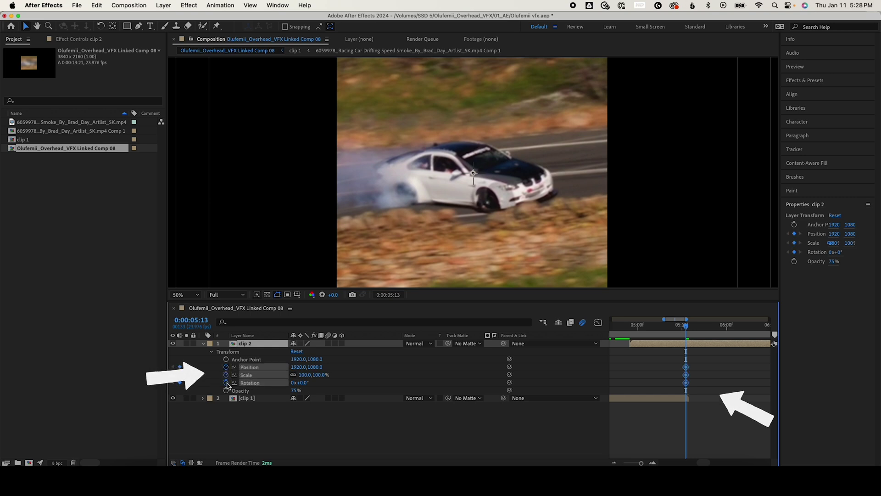
pyautogui.press('Return')
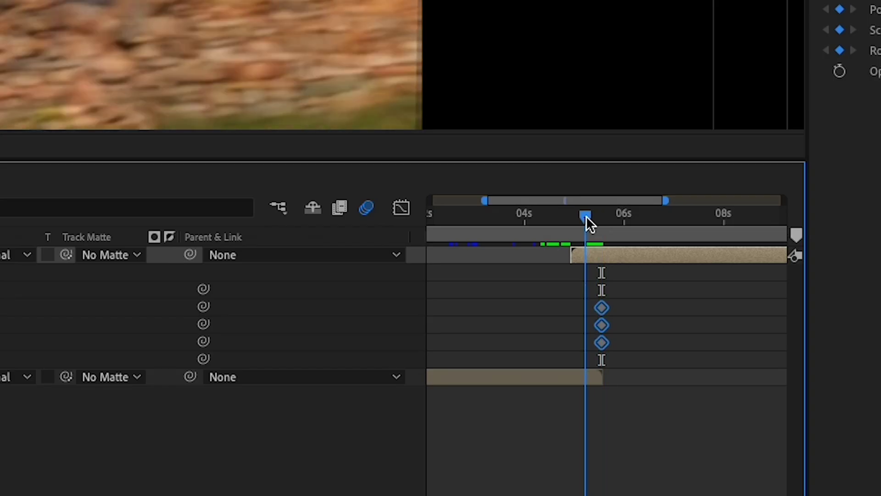
pyautogui.moveTo(679, 326); pyautogui.dragTo(675, 326)
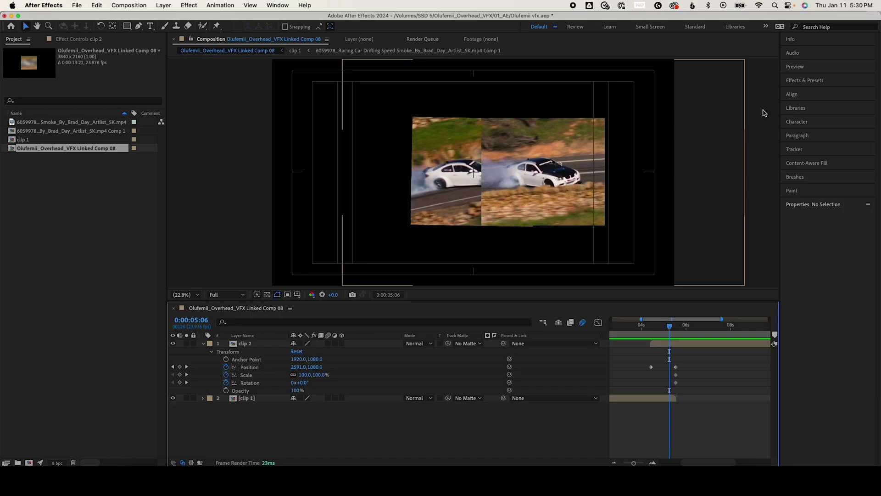
# Step: Apply a Drop Shadow to clip 2 with direction 240°, distance 64 and softness 77, and preview the clip transition
pyautogui.click(816, 82)
pyautogui.write('drop sh')
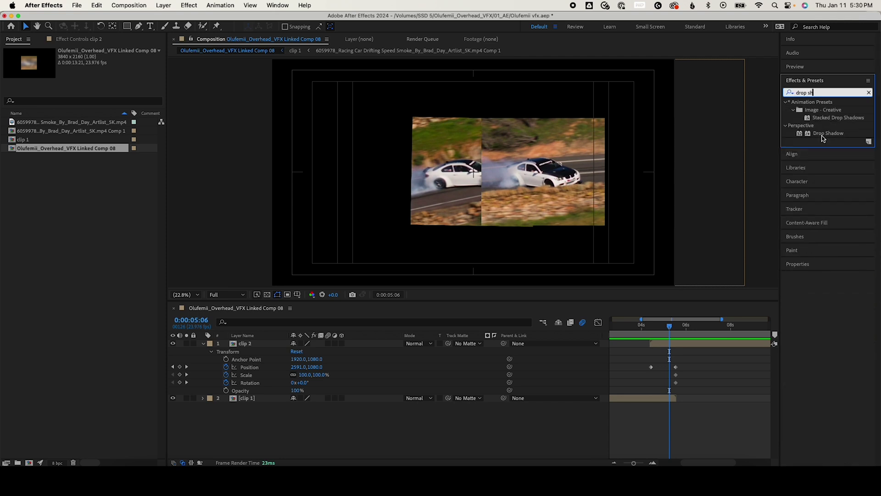
pyautogui.moveTo(683, 345); pyautogui.dragTo(682, 346)
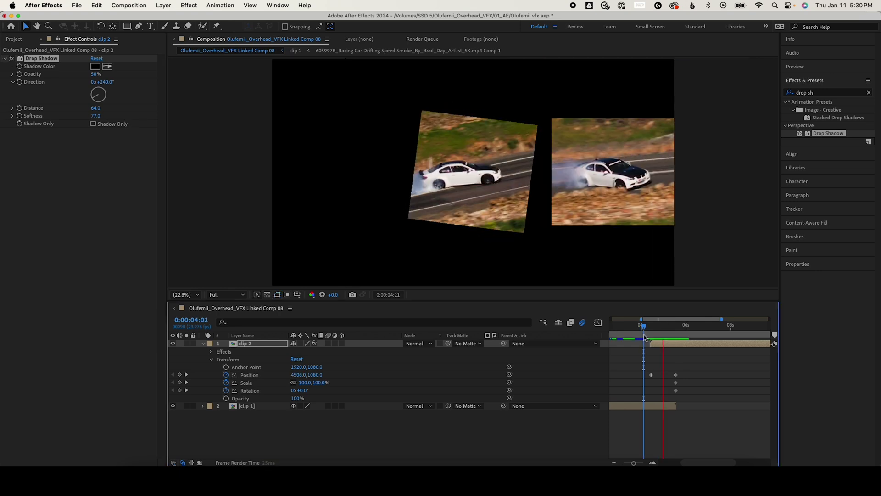
pyautogui.press('space')
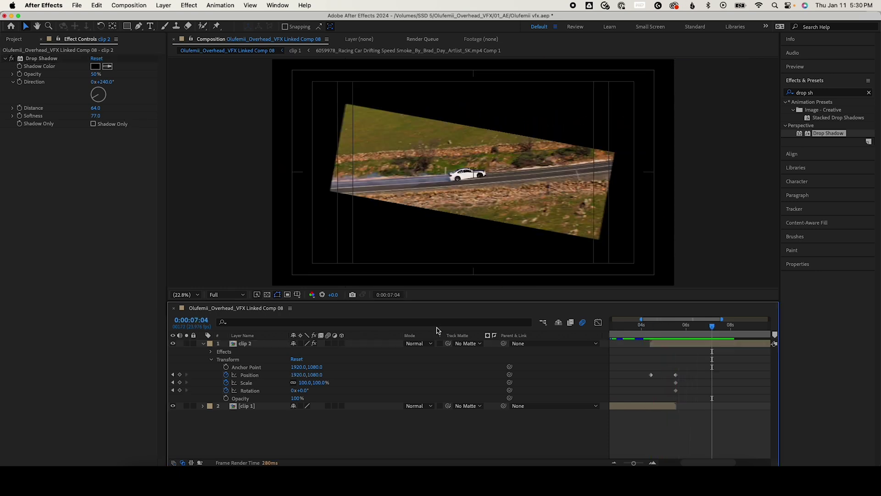
# Step: Create a white solid, place it beneath both clip layers as the background, and preview the composition from the beginning
pyautogui.press('super+y')
pyautogui.click(421, 301)
pyautogui.moveTo(238, 323); pyautogui.dragTo(98, 260)
pyautogui.click(420, 312)
pyautogui.press('Return')
pyautogui.moveTo(252, 342); pyautogui.dragTo(252, 416)
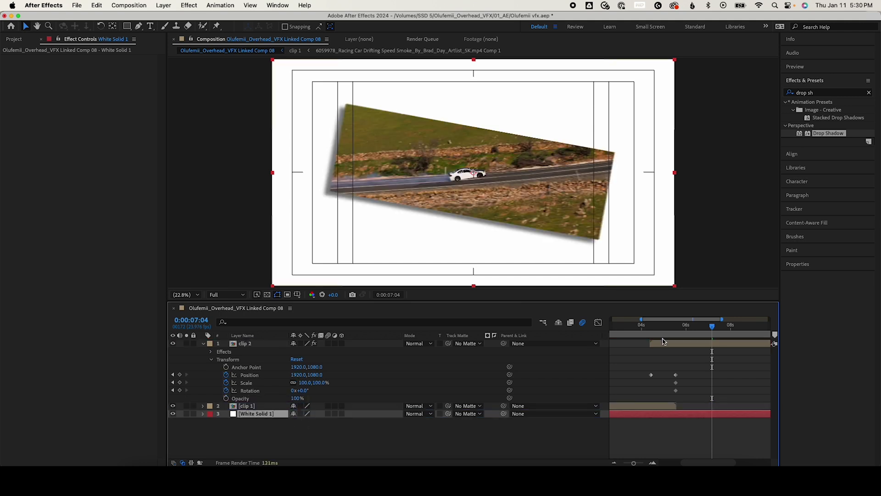
pyautogui.press('Home')
pyautogui.press('space')
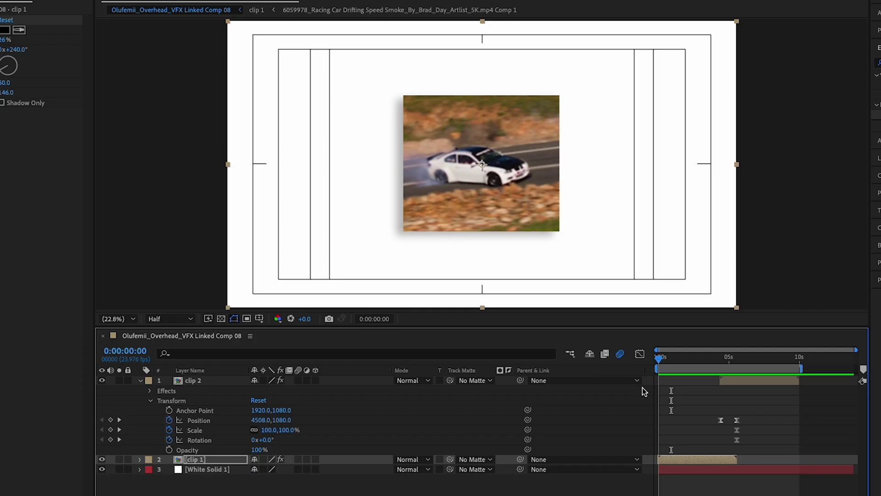
# Step: End the composition's work area at 0:00:05:14, right at the end of clip 1
pyautogui.moveTo(726, 390)
pyautogui.mouseDown()
pyautogui.moveTo(740, 390)
pyautogui.moveTo(737, 398)
pyautogui.mouseUp()
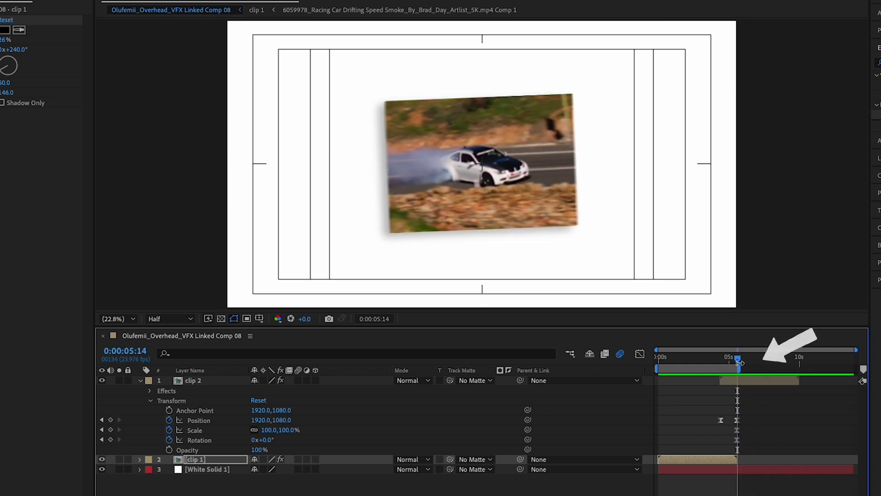
pyautogui.press('=')
pyautogui.press('=')
pyautogui.press('=')
pyautogui.press('=')
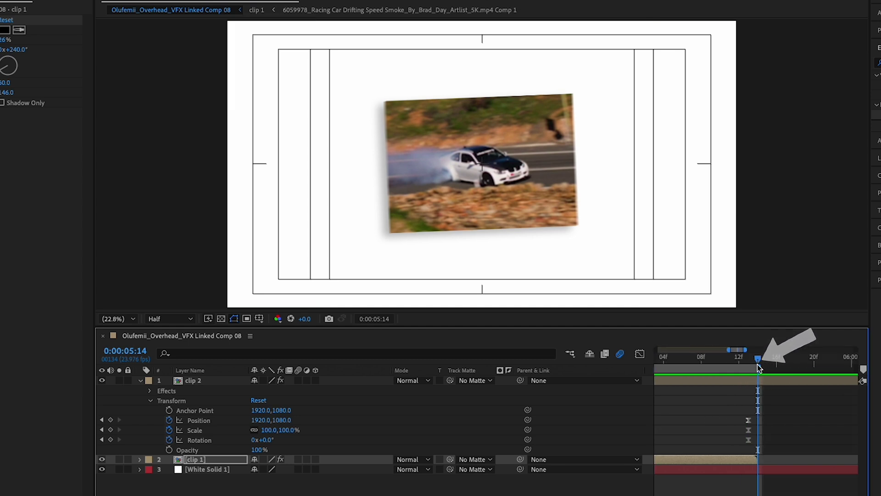
pyautogui.scroll(-5, 793, 409)
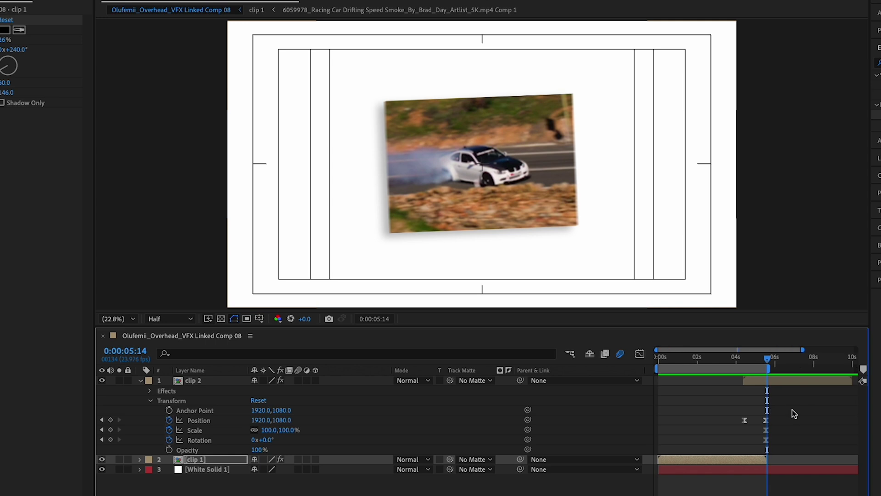
# Step: Start the work area at 0:00:01:02 and preview the loop with all layers deselected
pyautogui.click(689, 357)
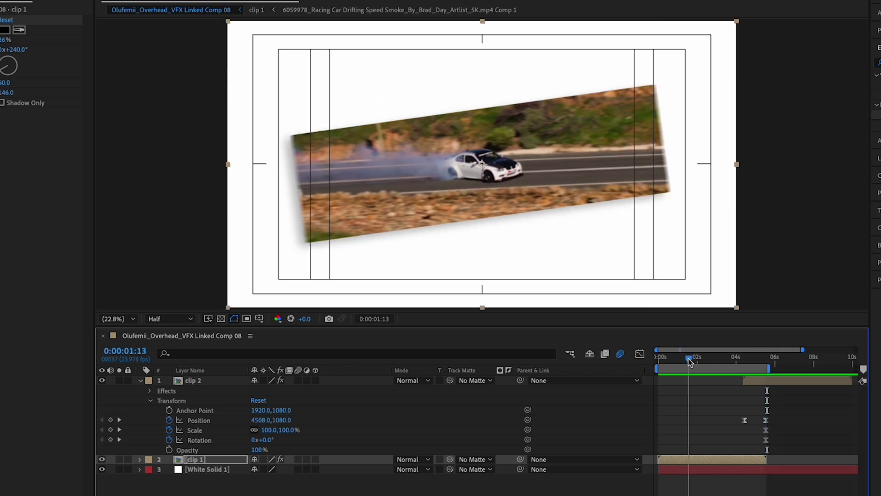
pyautogui.moveTo(688, 360); pyautogui.dragTo(678, 362)
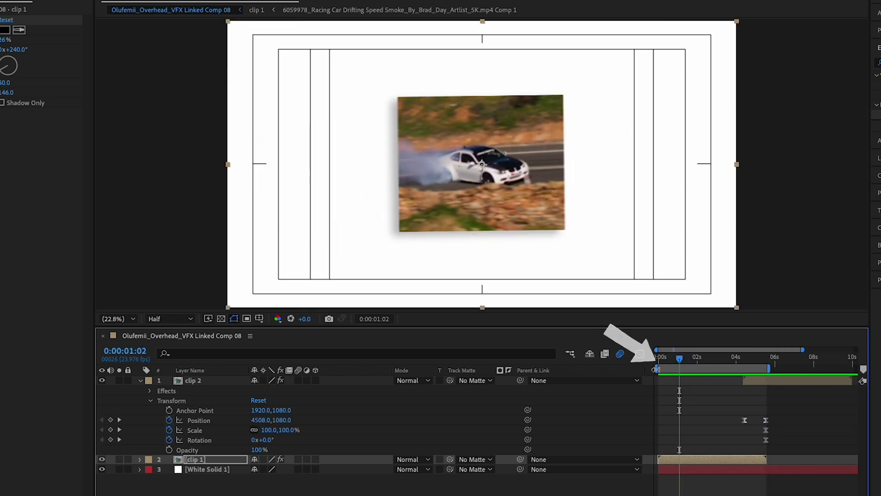
pyautogui.press('space')
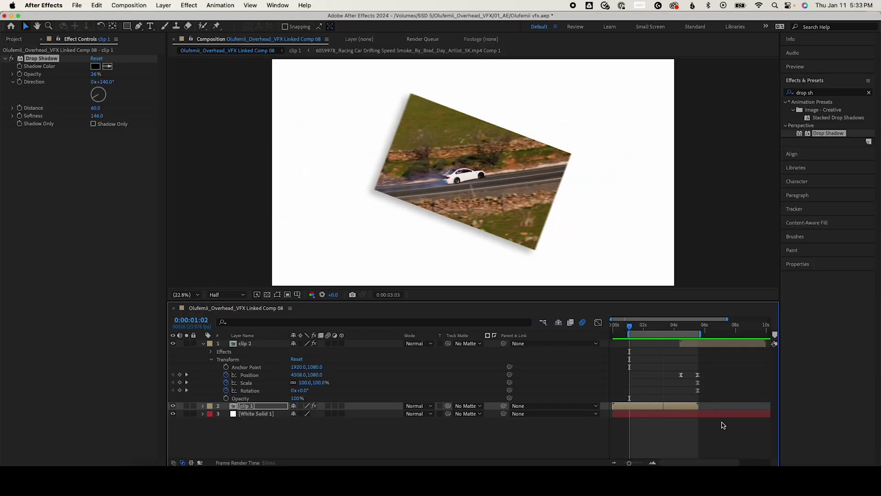
pyautogui.click(723, 427)
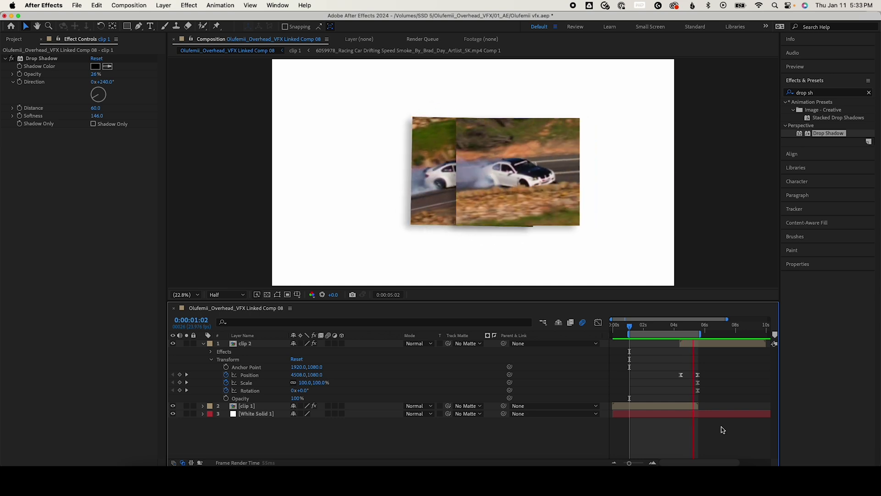
pyautogui.scroll(2, 627, 337)
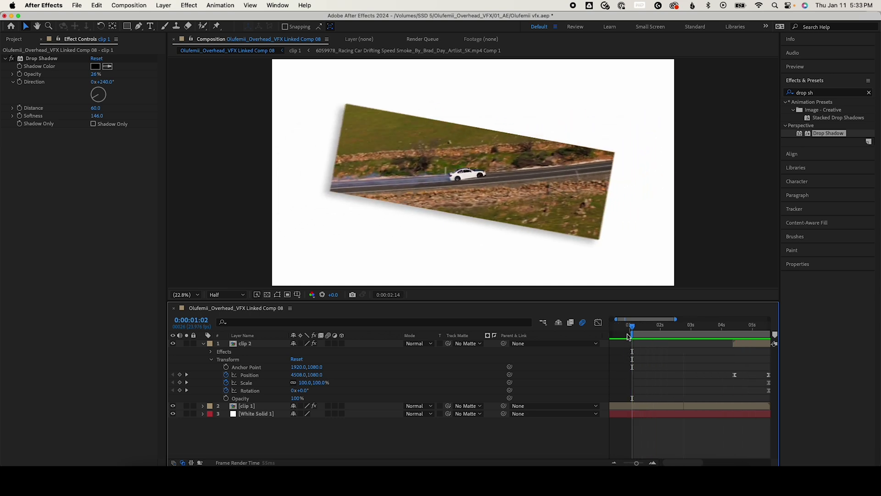